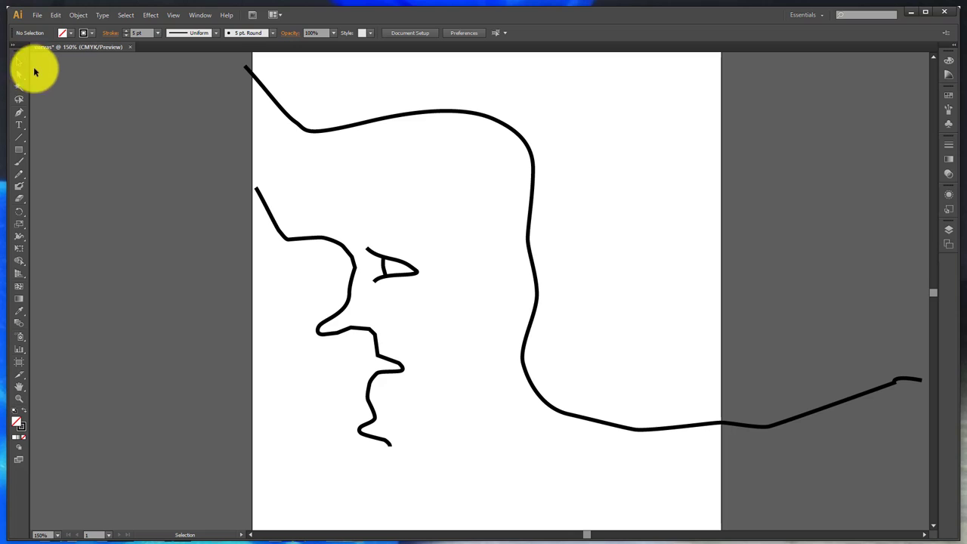
Select the long head outline path.
left_click(343, 131)
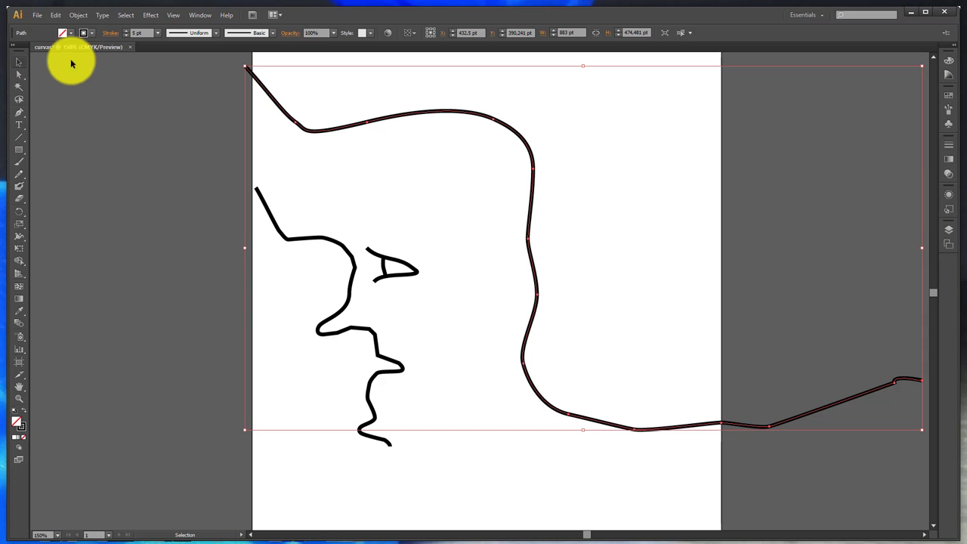
left_click(151, 152)
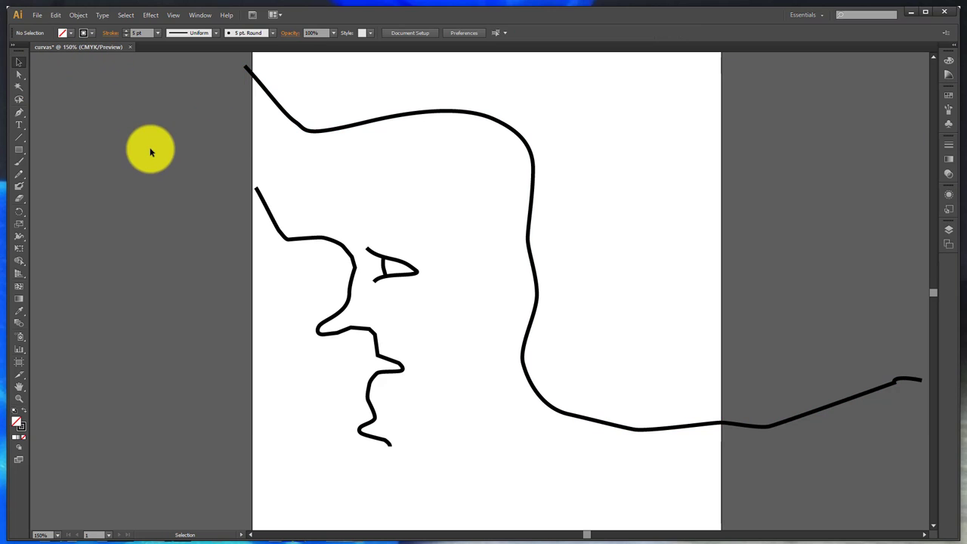
left_click(328, 131)
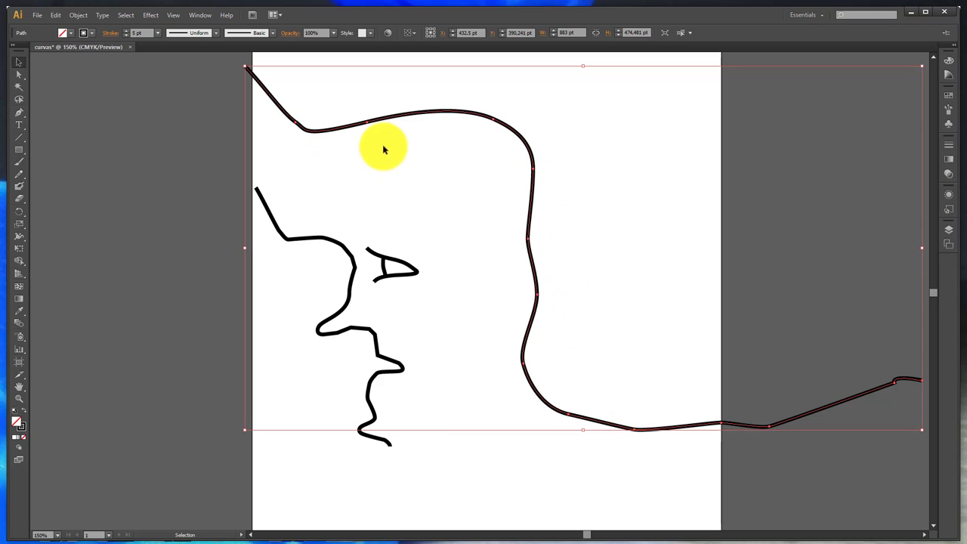
Examine the anchor points along the upper curve of the selected head outline at several magnifications.
left_click(20, 397)
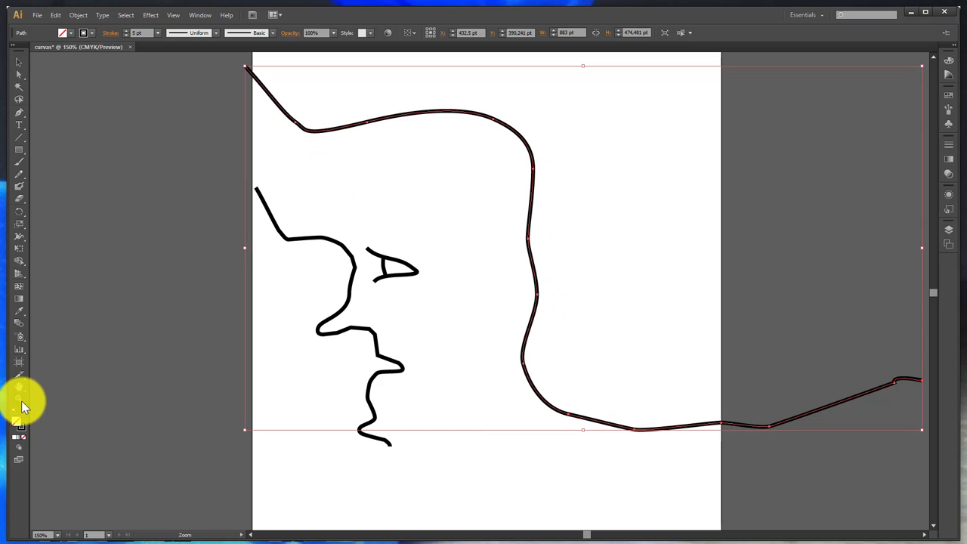
left_click(529, 166)
left_click(436, 251)
left_click(388, 273)
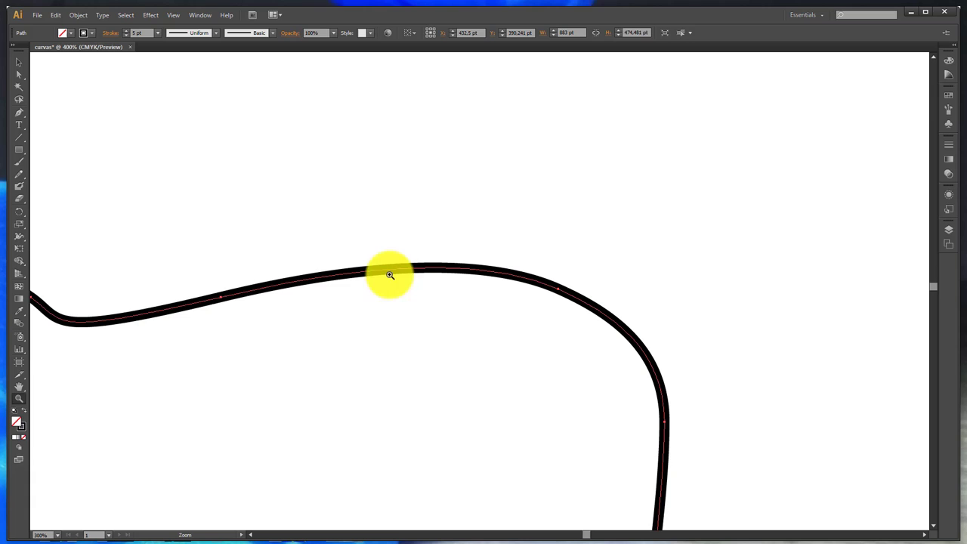
left_click(536, 308)
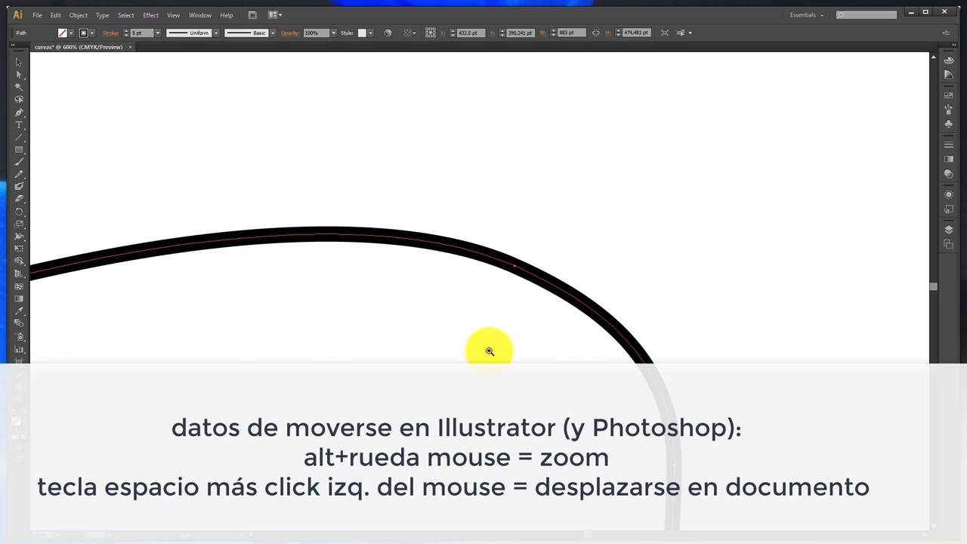
left_click(546, 325, "alt")
left_click(362, 338, "alt")
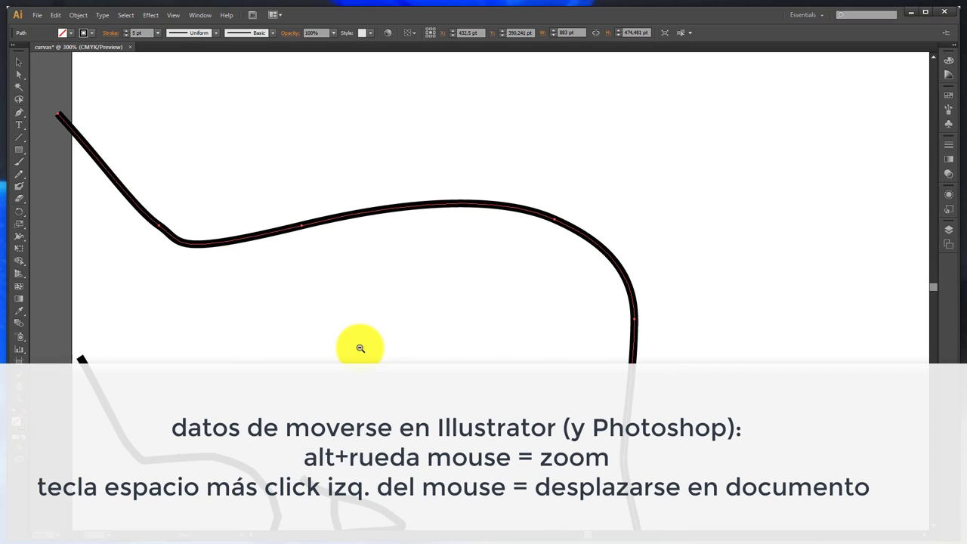
left_click(539, 300, "alt")
left_click(448, 330, "alt")
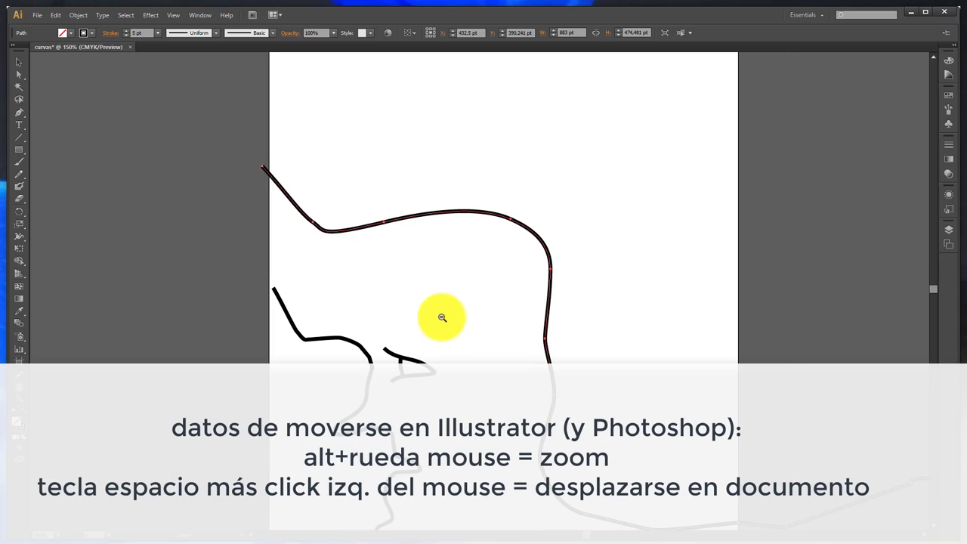
scroll(493, 321, "down", 2)
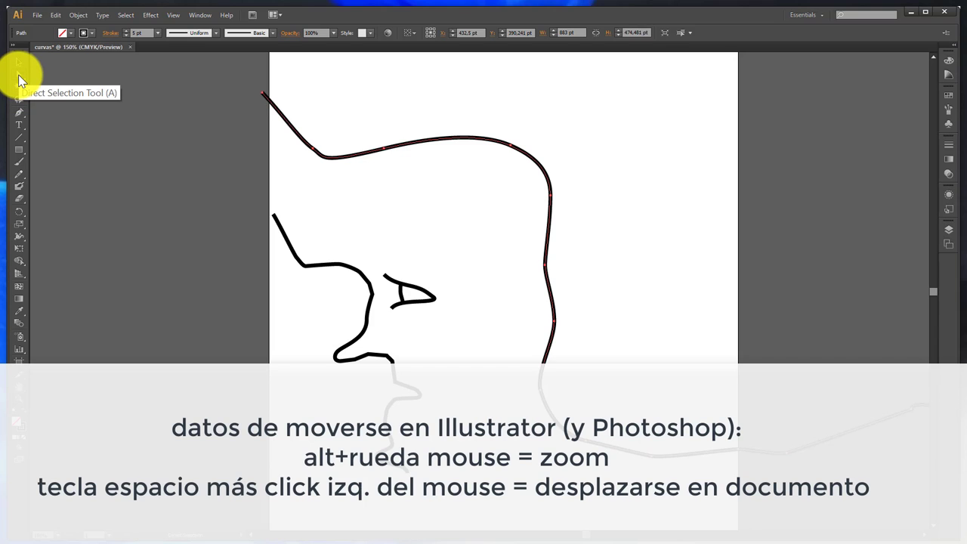
Reshape the top of the head outline into a small hump beside the first dip by swinging the adjacent anchor point's direction handle.
left_click(20, 79)
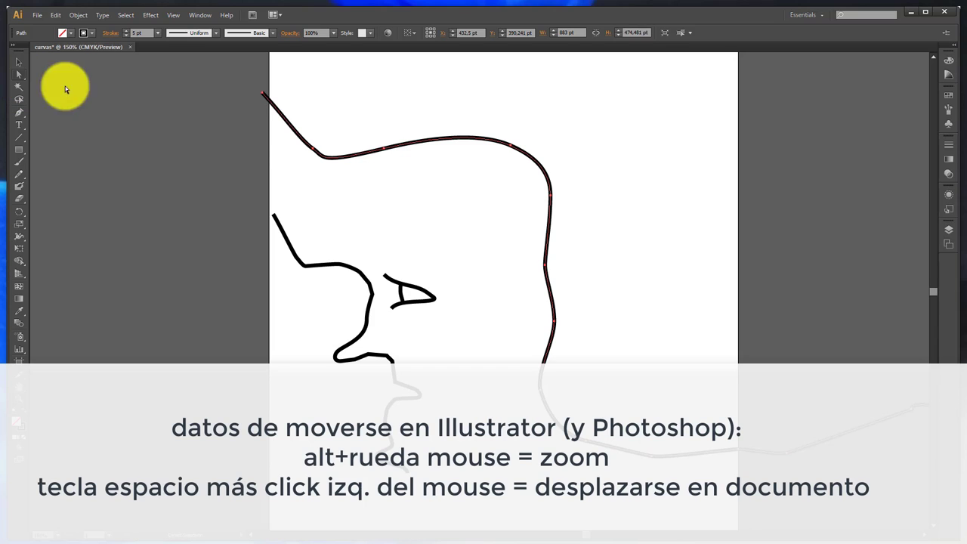
left_click(385, 151)
left_click(385, 148)
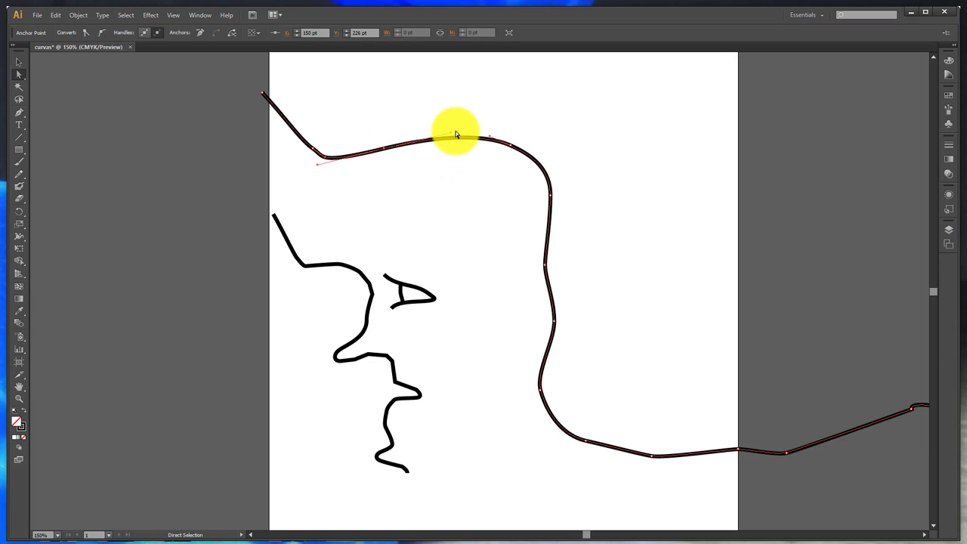
left_click_drag(452, 137, 400, 164)
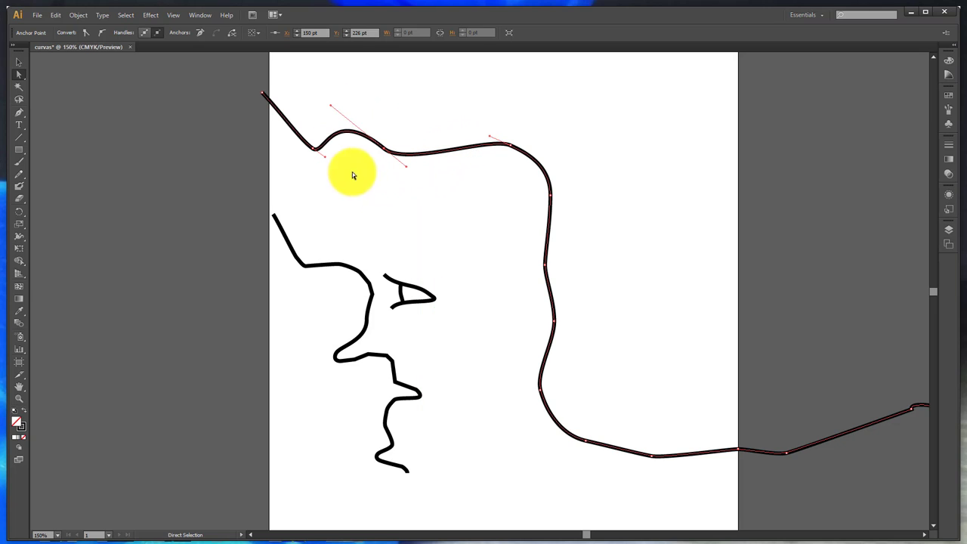
Show the anchor points of the face profile path with direct selection and clear the selection.
left_click(300, 266)
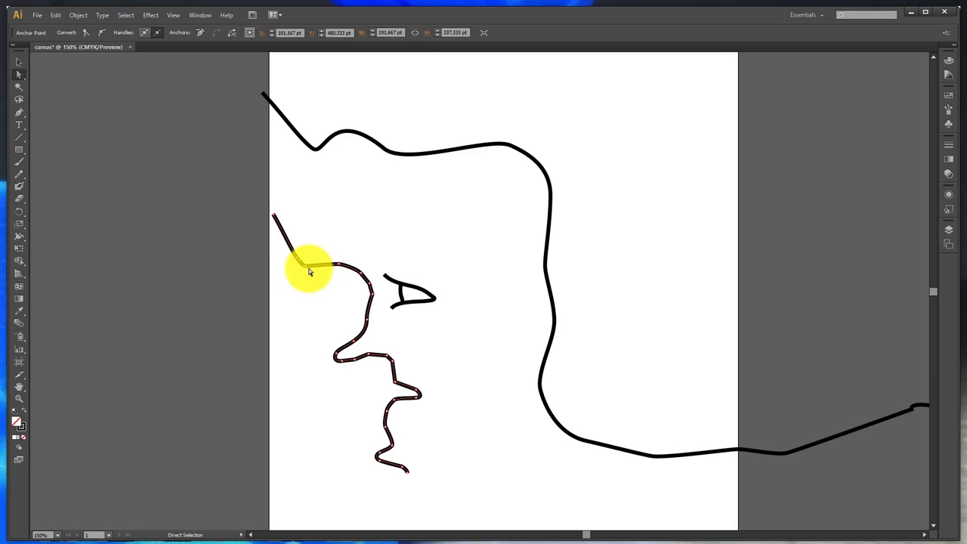
mouse_move(307, 267)
left_mouse_down()
mouse_move(309, 297)
mouse_move(314, 268)
left_mouse_up()
left_click(332, 205)
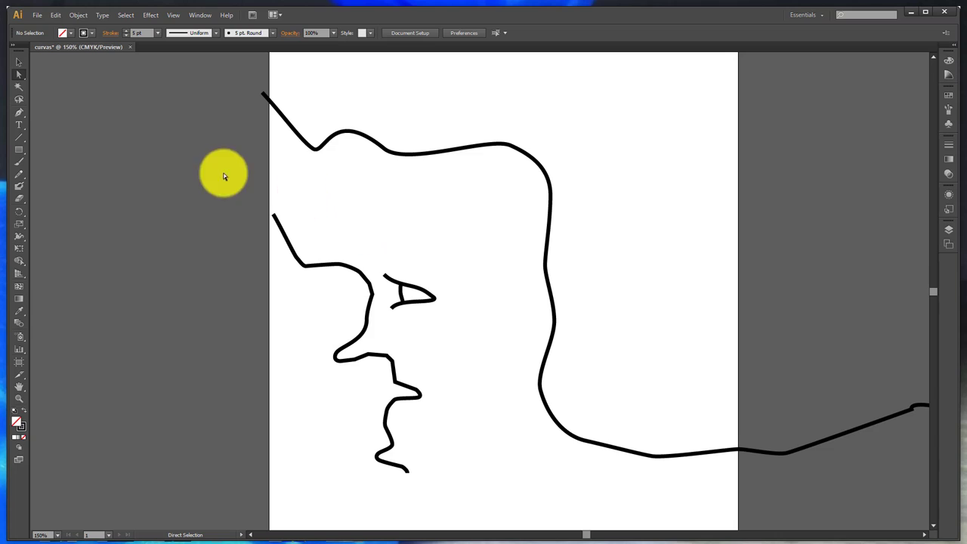
Directly select the anchor point beside the hump on the head outline, and reselect the outline as a whole path.
left_click(19, 65)
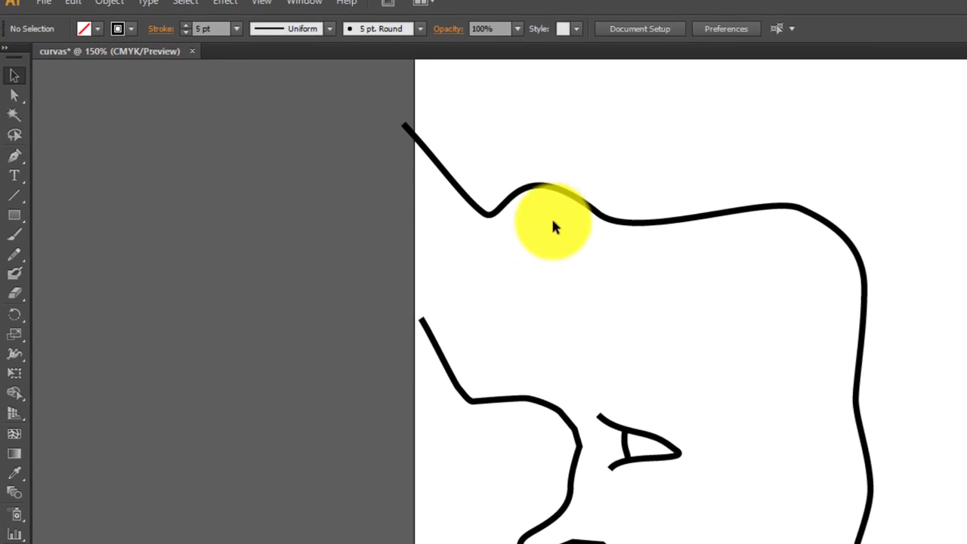
left_click(585, 203)
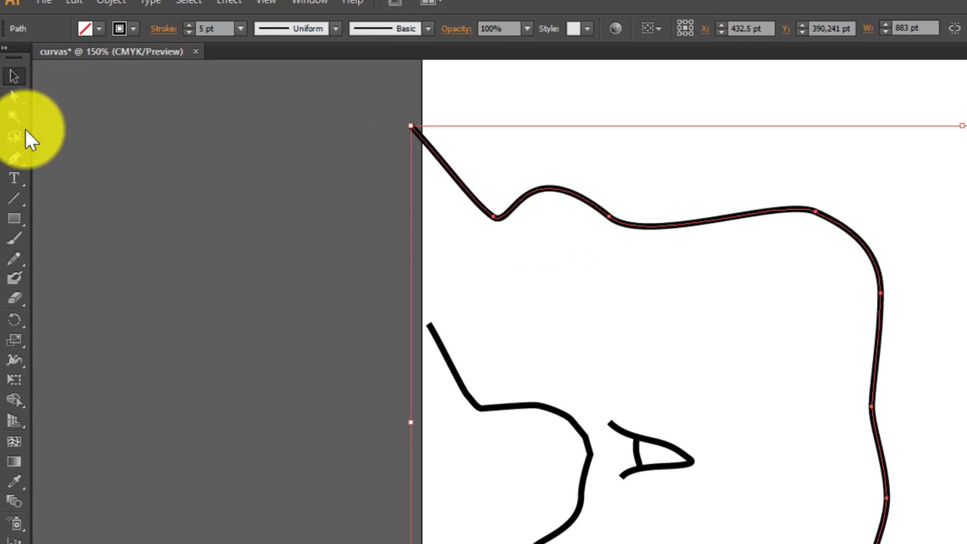
left_click(14, 96)
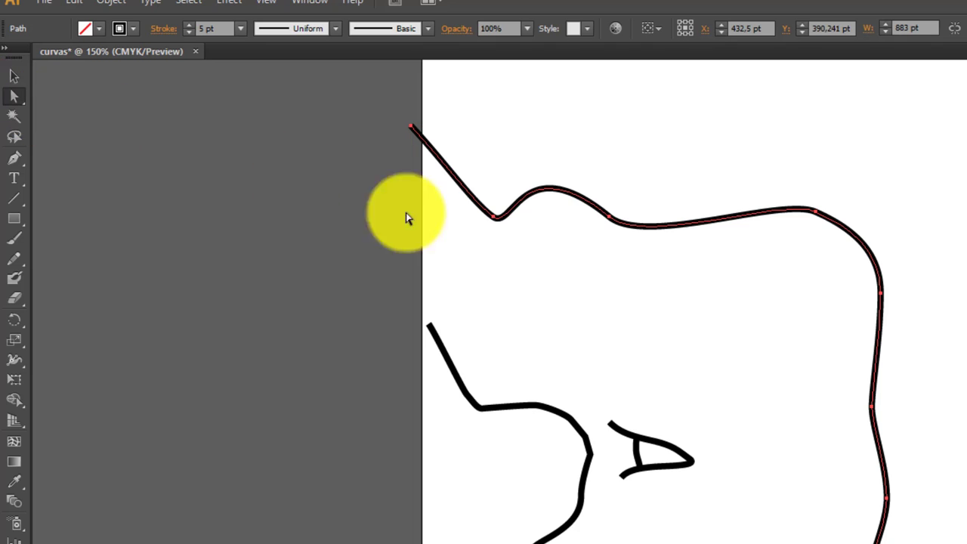
left_click(612, 218)
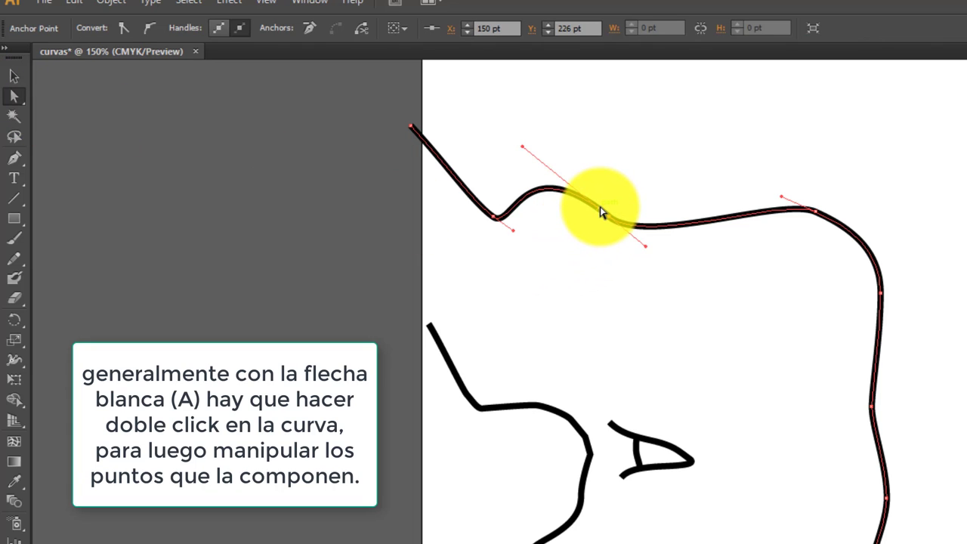
left_click(14, 76)
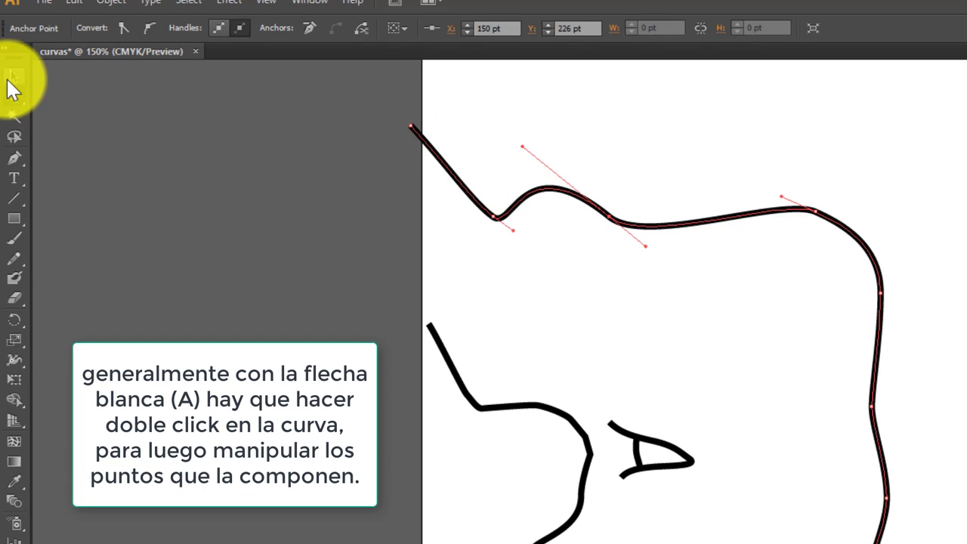
left_click(389, 296)
left_click(609, 217)
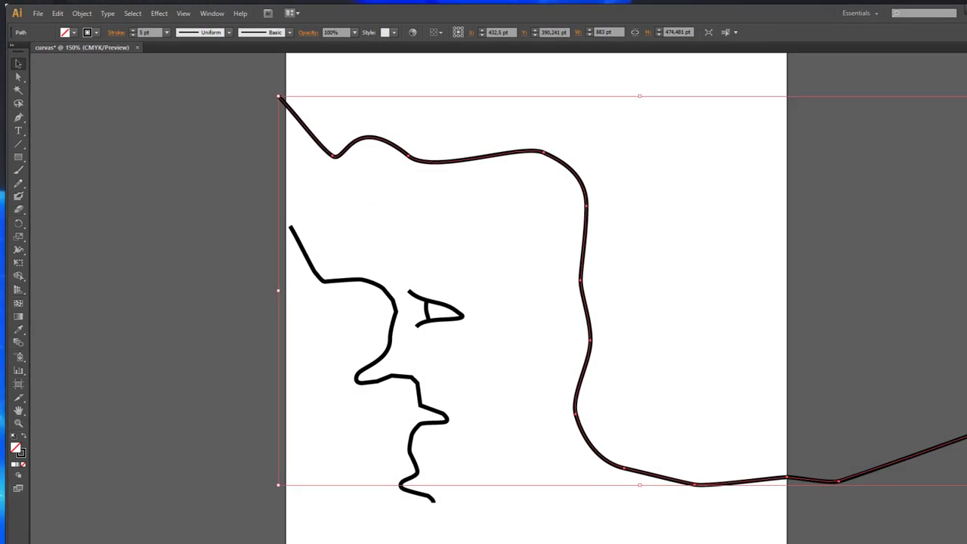
Expand Layer 2 in the layer list and highlight each of its paths in turn.
left_click(949, 229)
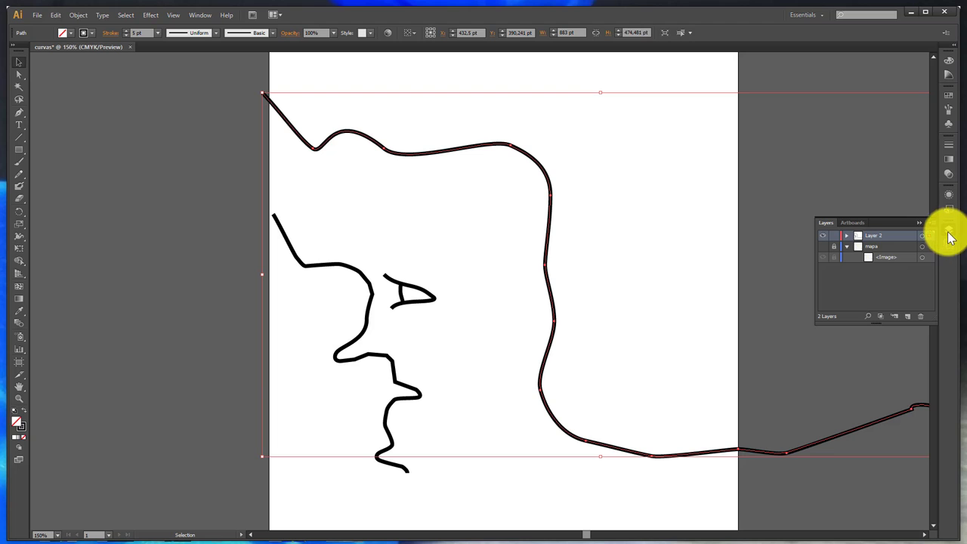
left_click(846, 235)
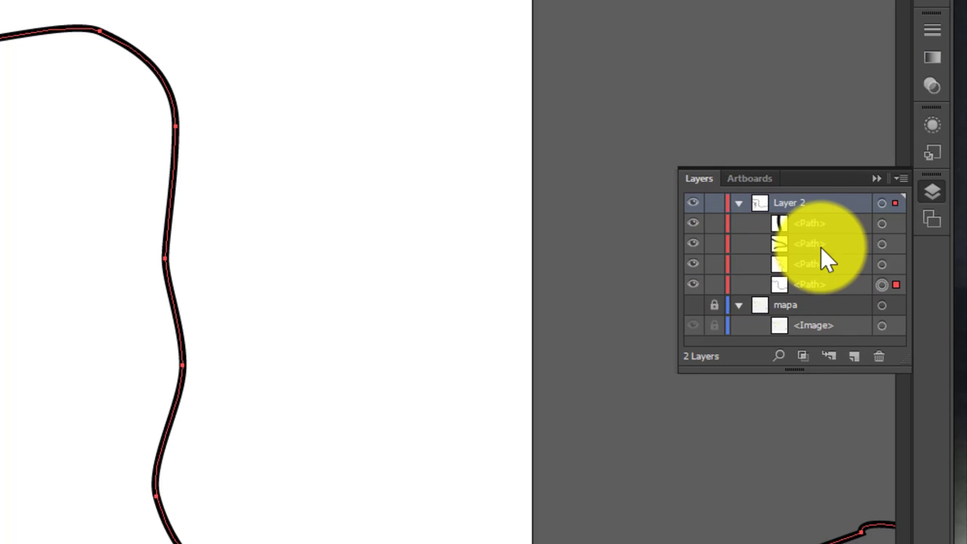
left_click(818, 226)
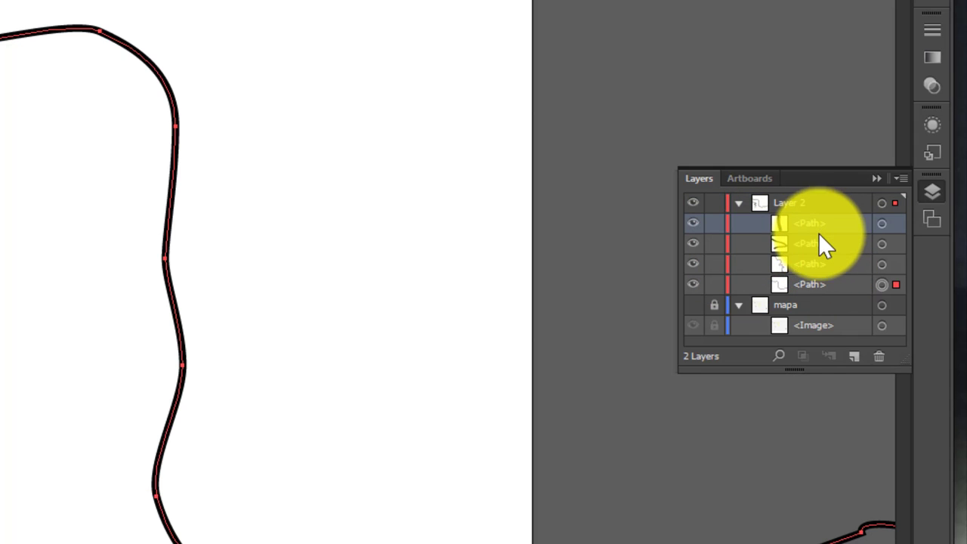
left_click(813, 243)
left_click(812, 263)
left_click(810, 283)
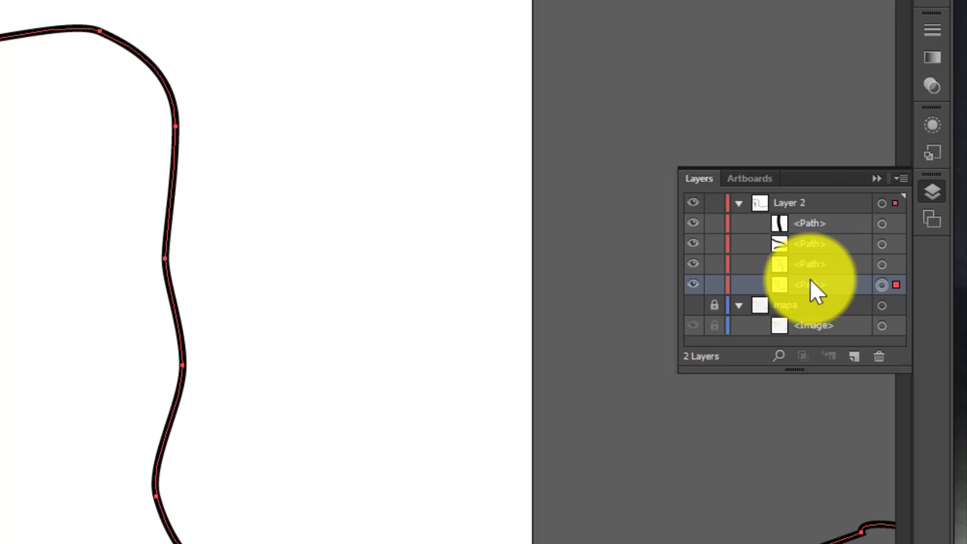
left_click(817, 224)
Toggle the visibility of Layer 2 and of its face profile and head outline paths off and on again.
left_click(692, 204)
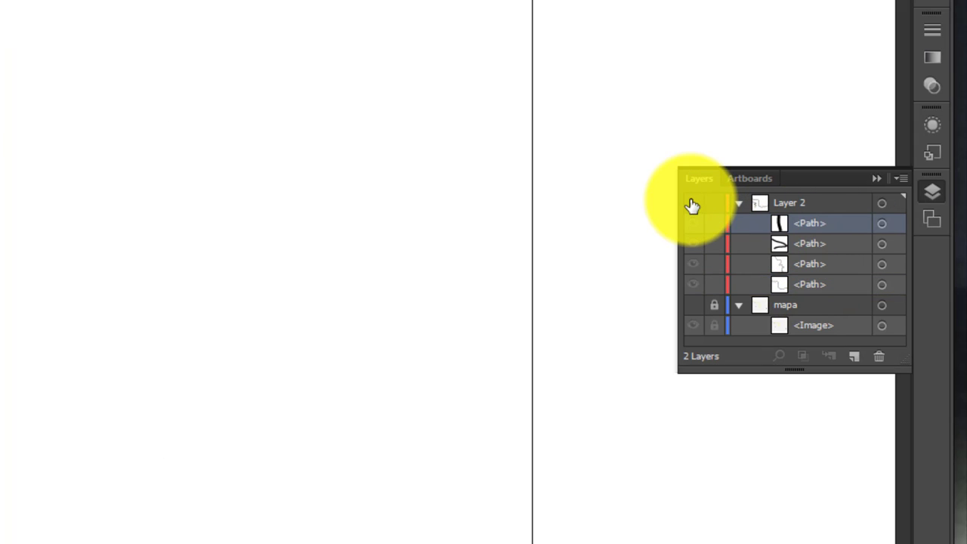
left_click(692, 203)
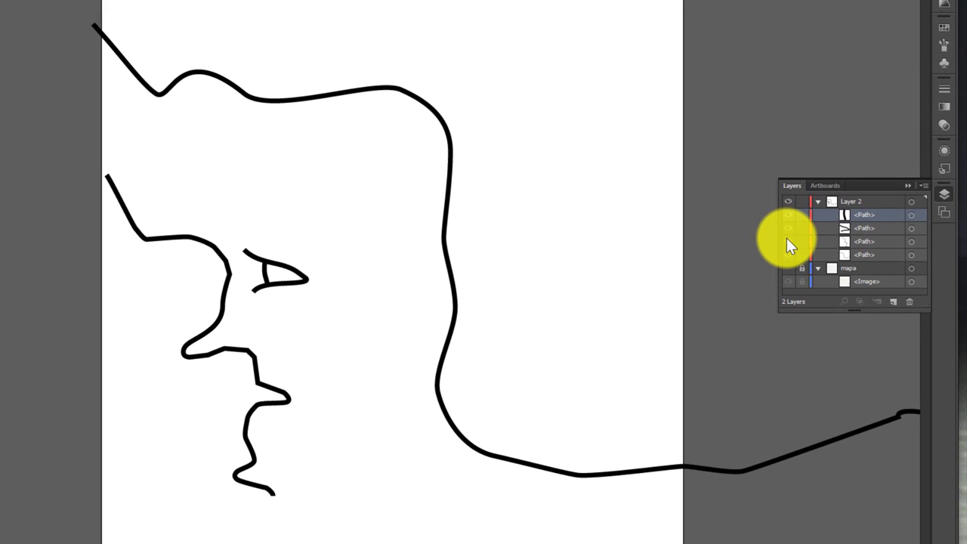
left_click(787, 241)
left_click(787, 241)
left_click(787, 258)
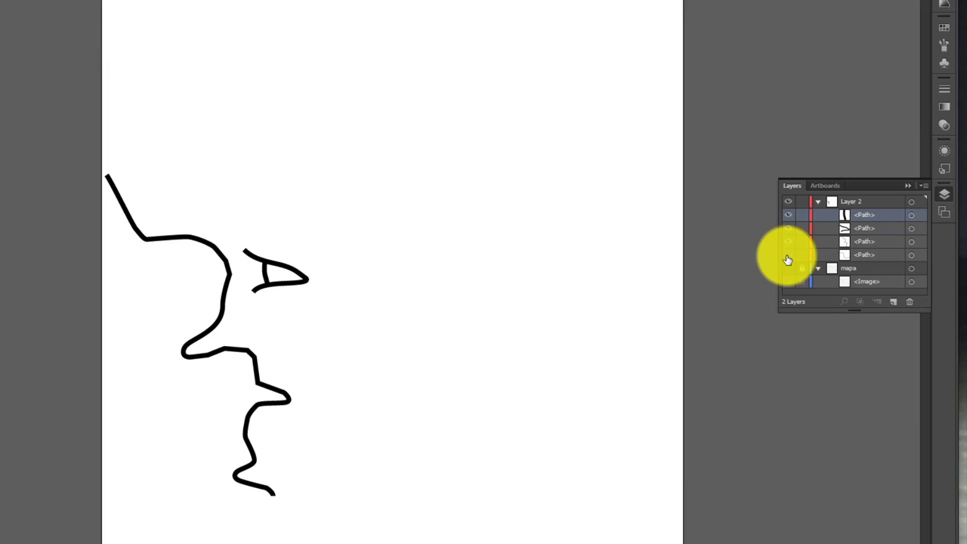
left_click(787, 258)
Rename the head outline path in Layer 2 as jopo.
left_click(872, 256)
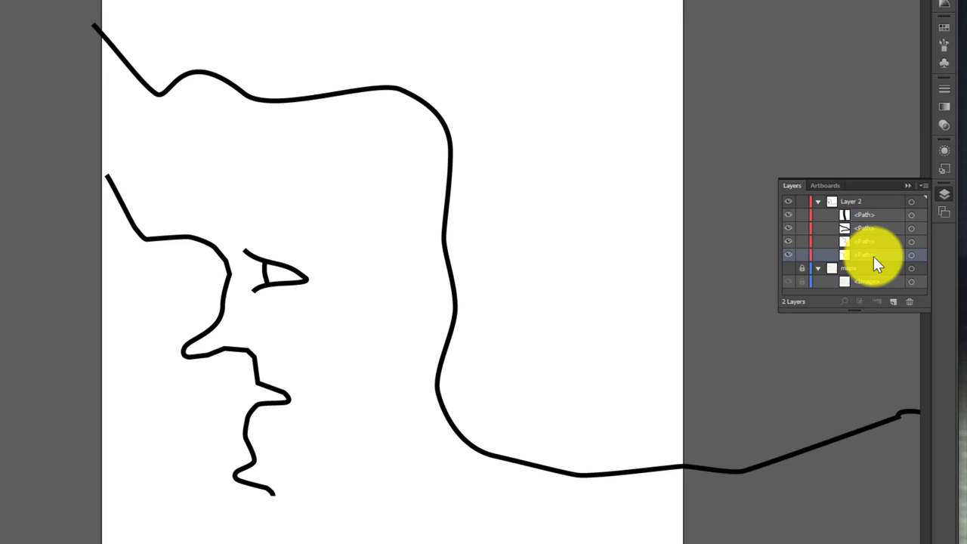
double_click(872, 255)
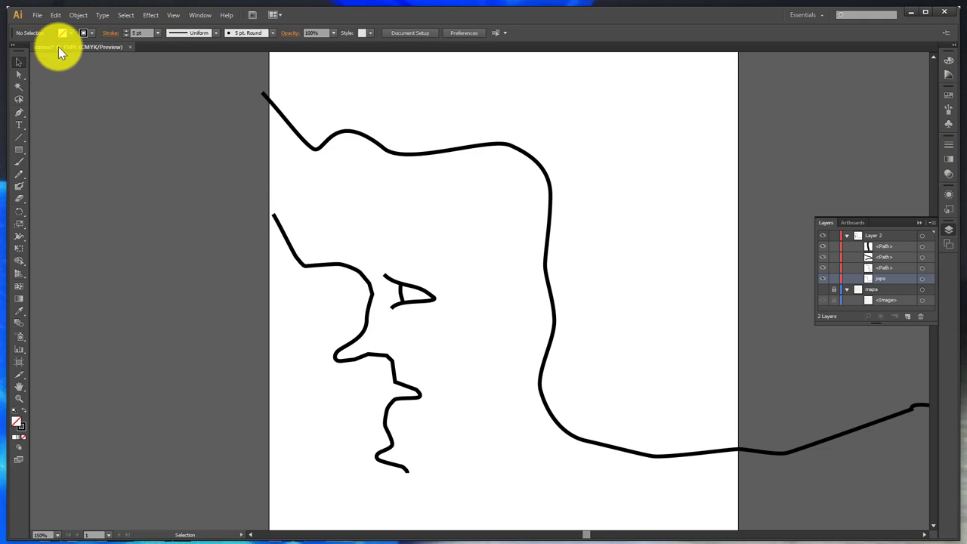
Select the head outline on the artboard and increase its stroke weight to 21 pt.
left_click(399, 154)
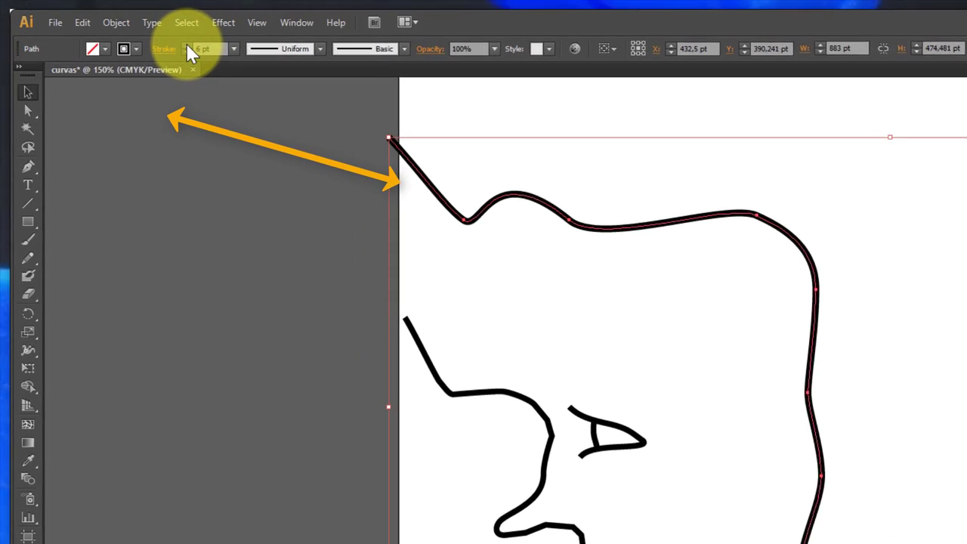
left_click(204, 50)
left_click(204, 50)
left_click(204, 50)
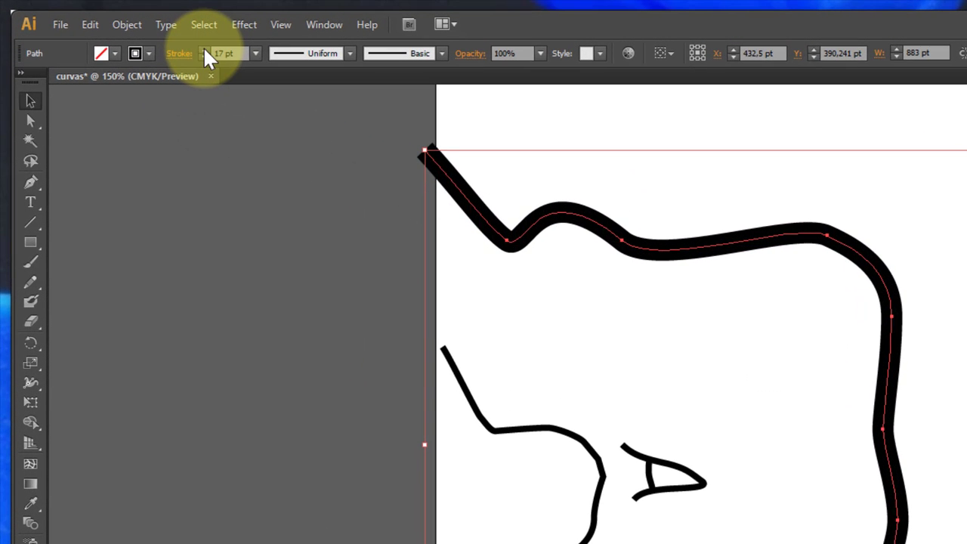
left_click(204, 50)
left_click(204, 50)
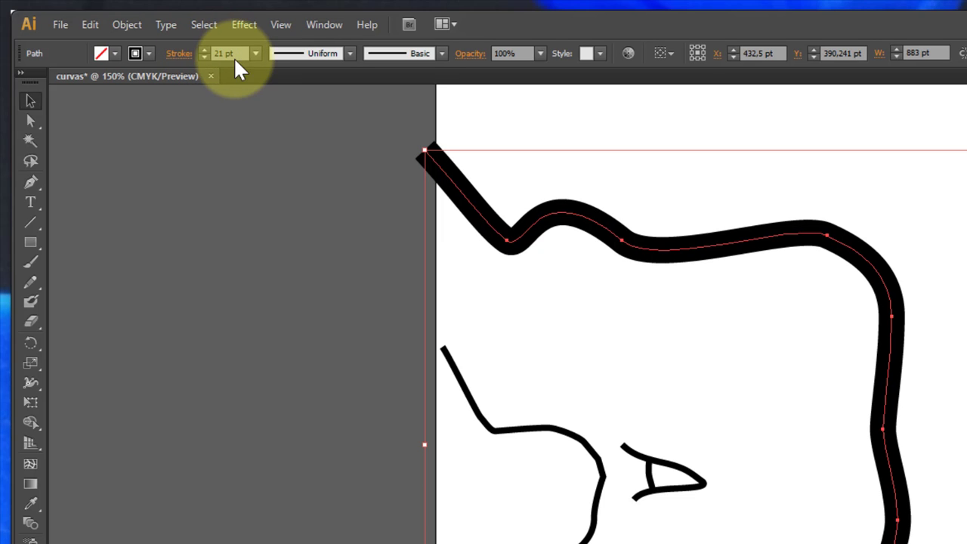
Set the head outline's stroke weight to the 60 pt preset.
left_click(254, 54)
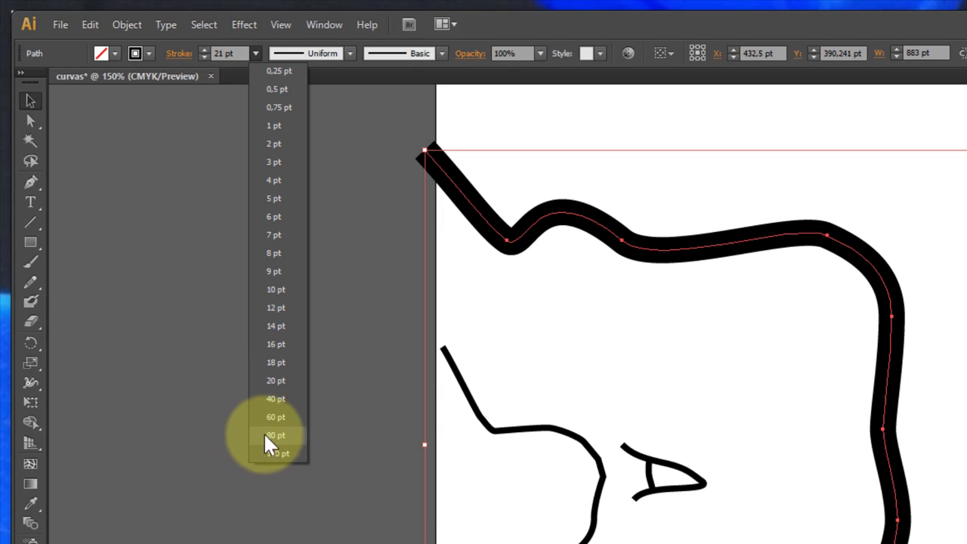
left_click(283, 418)
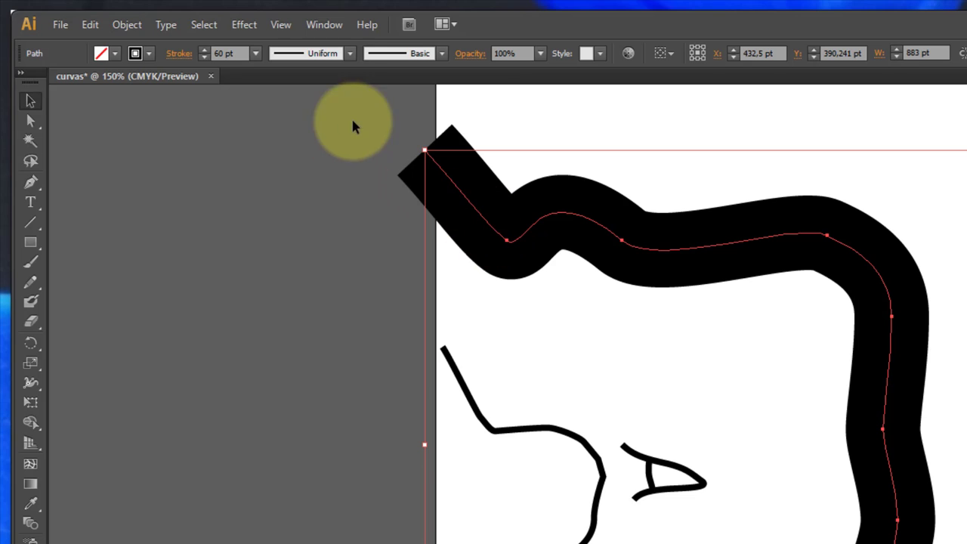
Apply the triangular taper width profile to the head outline, and replace it with the double-bulge width profile.
left_click(330, 54)
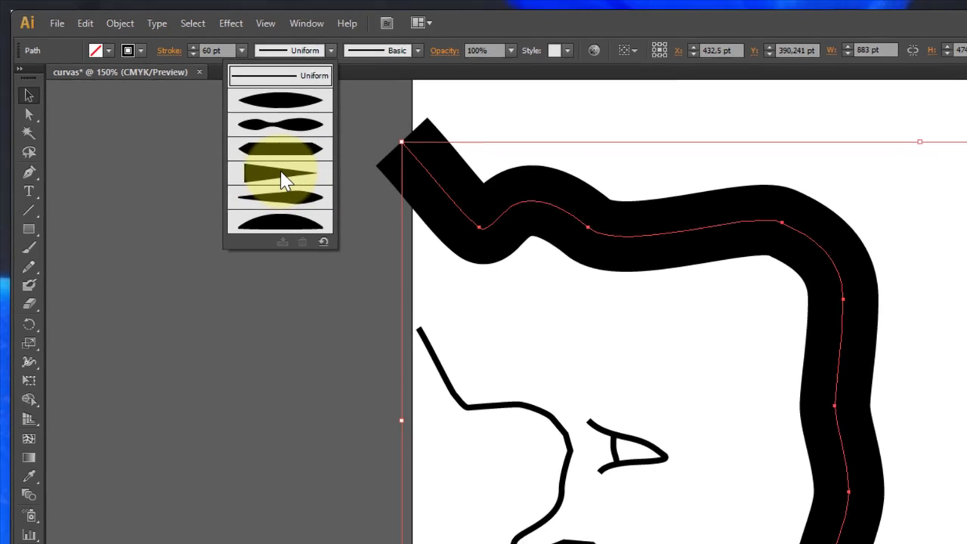
left_click(281, 180)
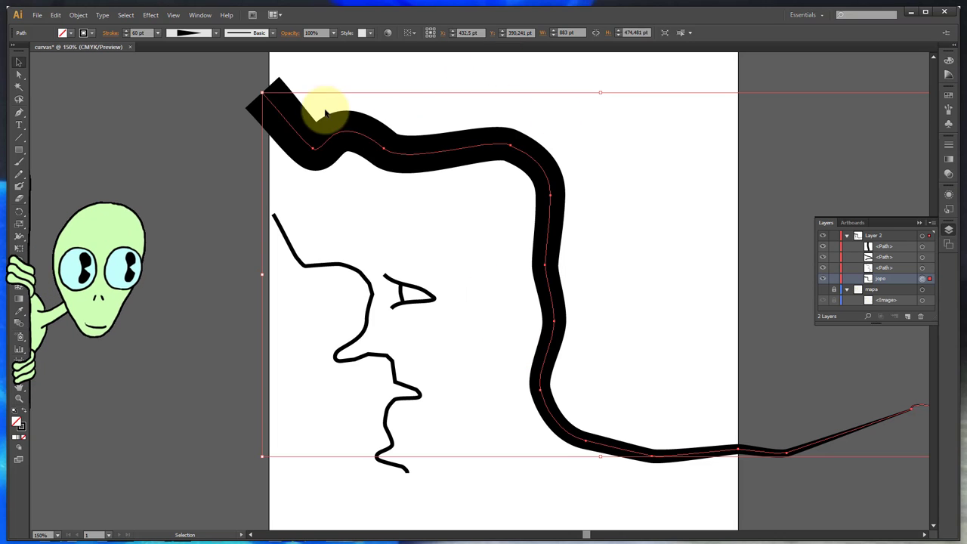
left_click(216, 32)
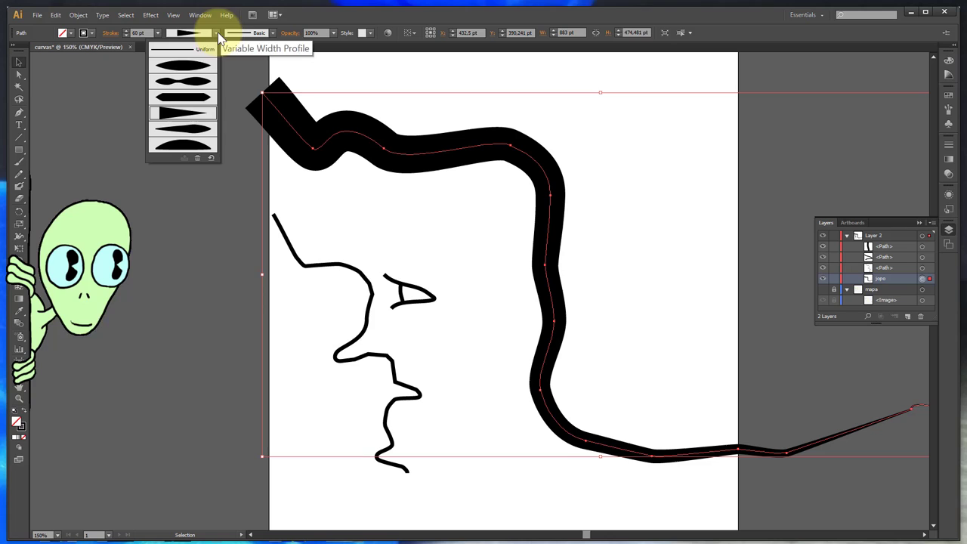
left_click(192, 68)
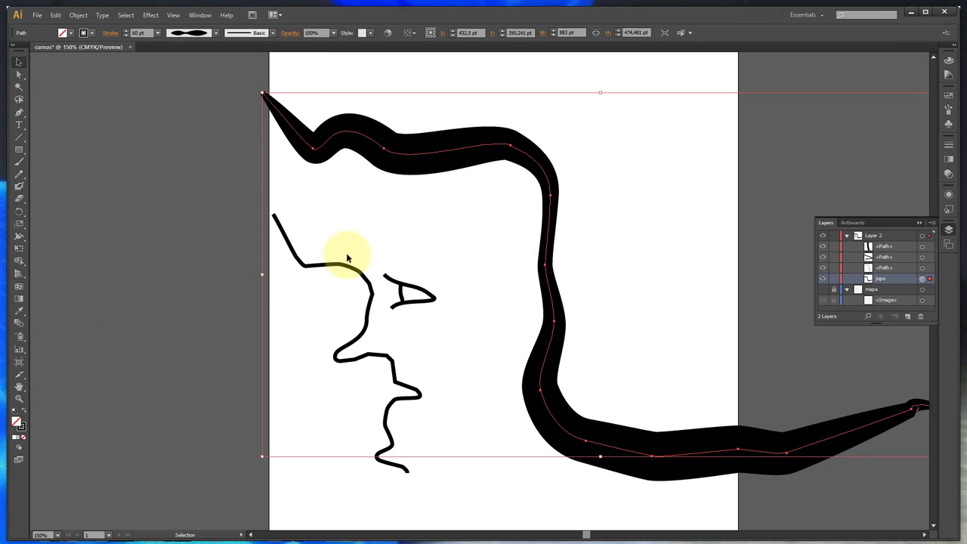
Select the face profile path, set its stroke weight to 40 pt and apply the double-bulge width profile.
left_click(320, 269)
left_click(320, 264)
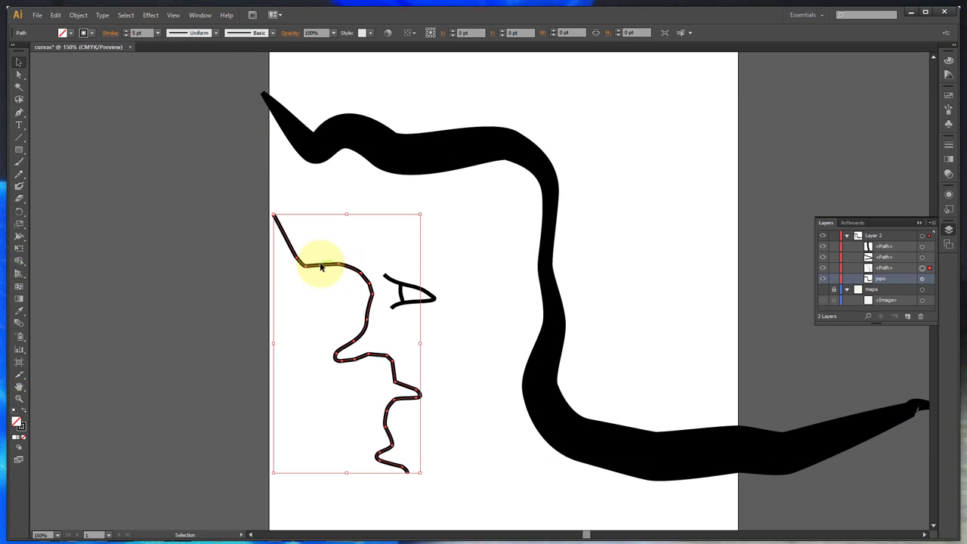
left_click(157, 33)
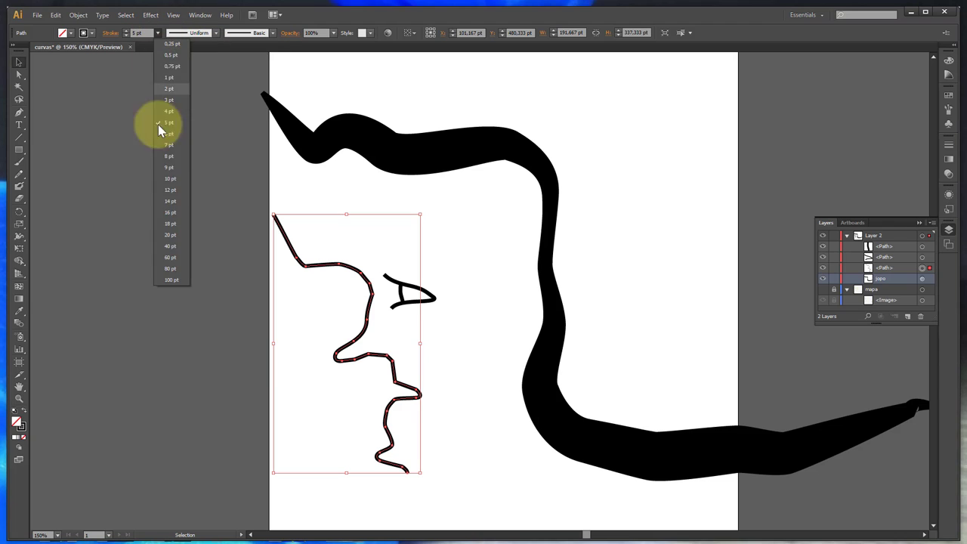
left_click(178, 244)
left_click(216, 32)
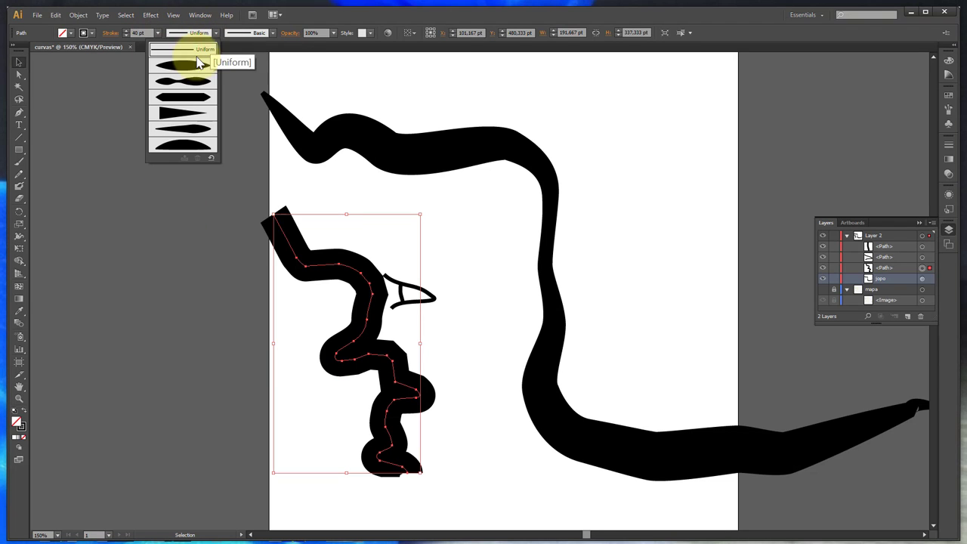
left_click(184, 80)
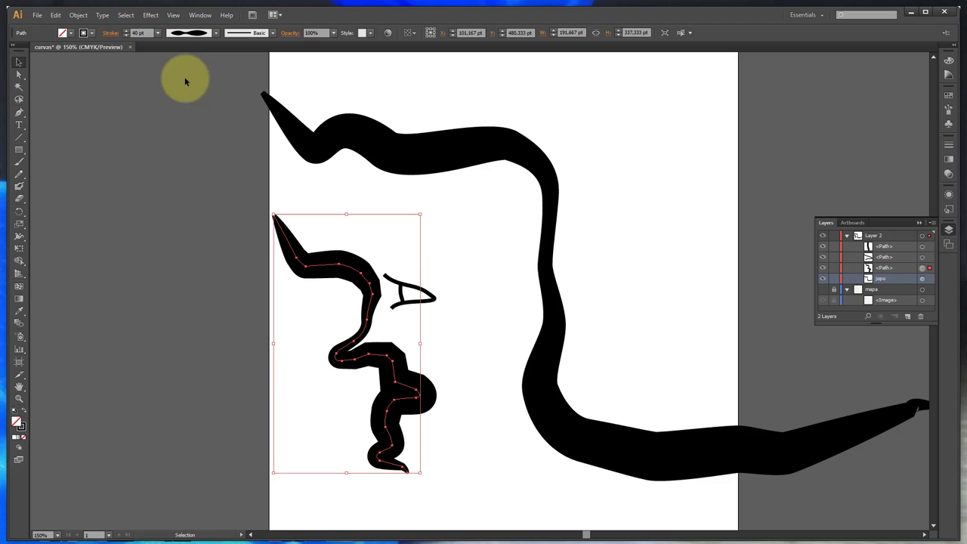
Use the Width tool to bulge the face profile's stroke at the forehead and thin its upper end, and deselect the path.
left_click(191, 240)
left_click(319, 264)
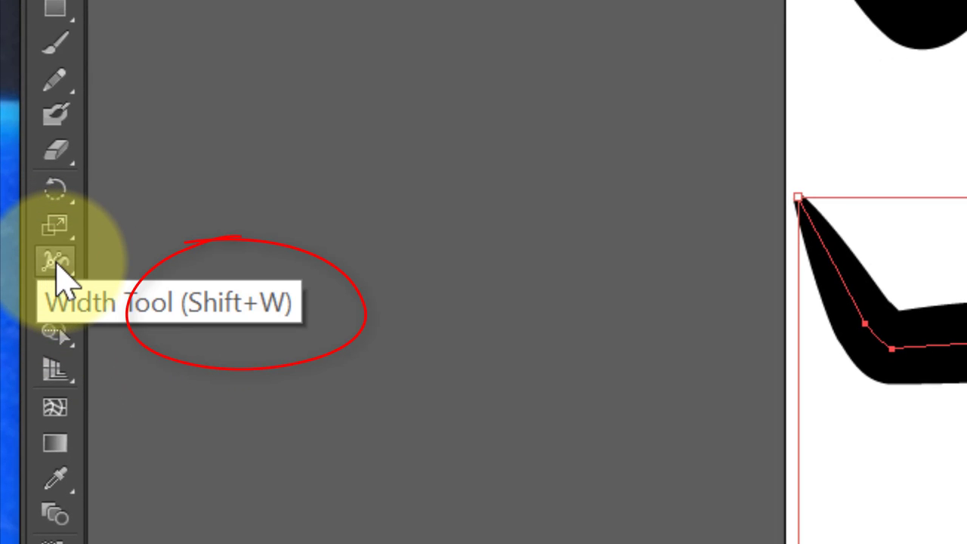
left_click(56, 262)
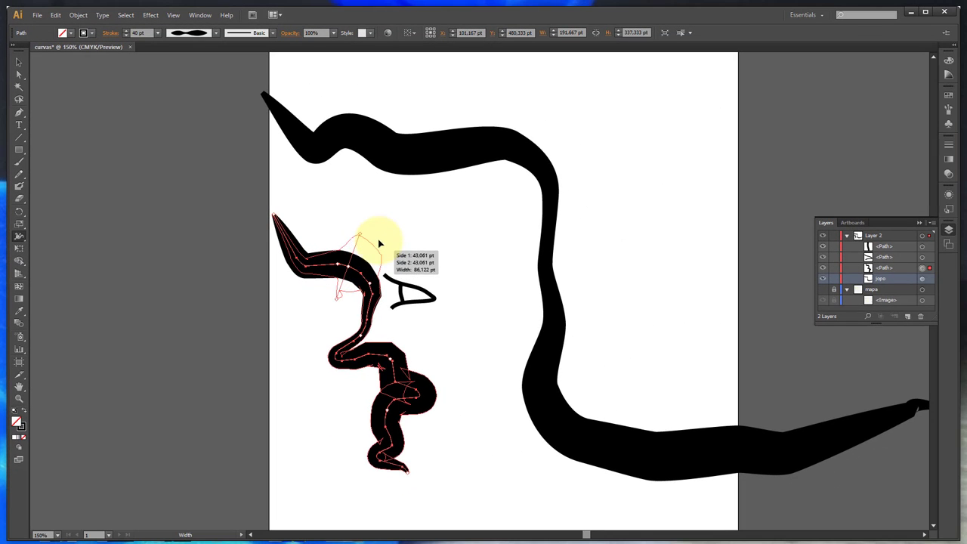
left_click_drag(564, 298, 605, 280)
mouse_move(376, 258)
left_mouse_down()
mouse_move(324, 256)
mouse_move(329, 271)
mouse_move(319, 281)
mouse_move(321, 270)
left_mouse_up()
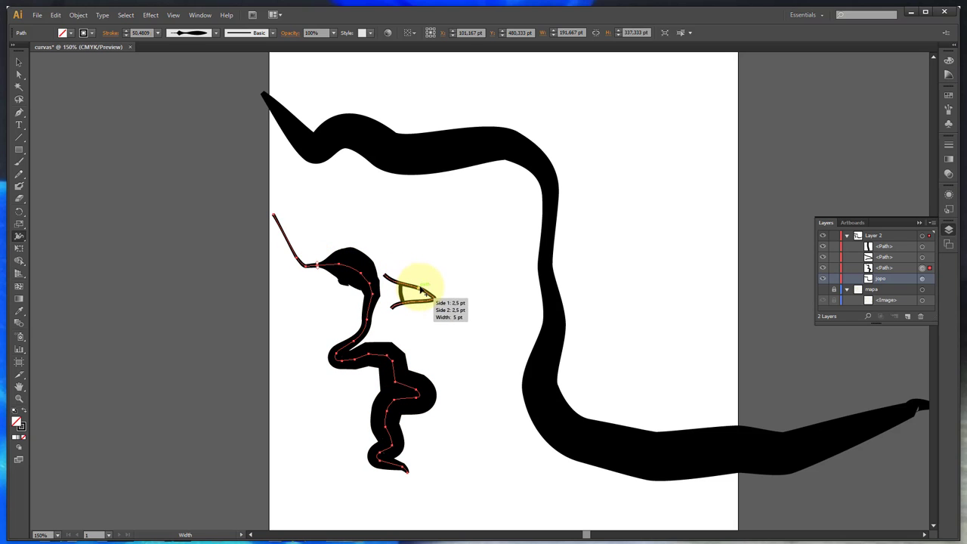
left_click(22, 61)
left_click(467, 277)
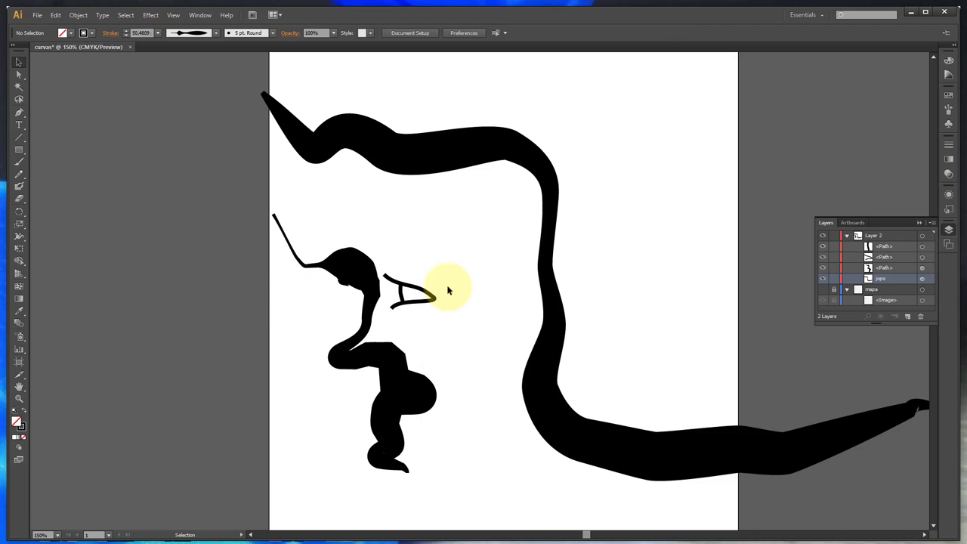
Taper both open ends of the eye outline to points with the Width tool and adjust the stroke width near its lower end.
left_click(432, 296)
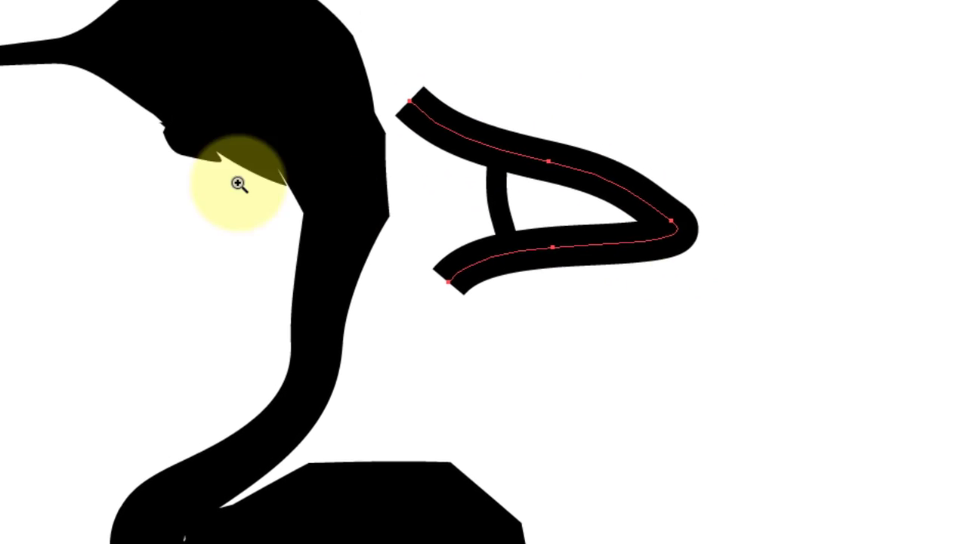
key("v")
left_click(644, 106)
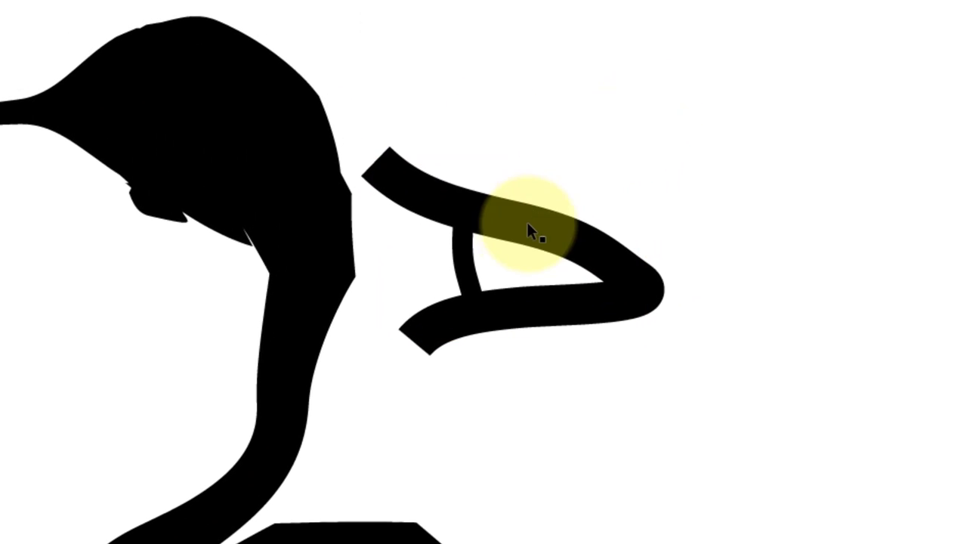
left_click(528, 222)
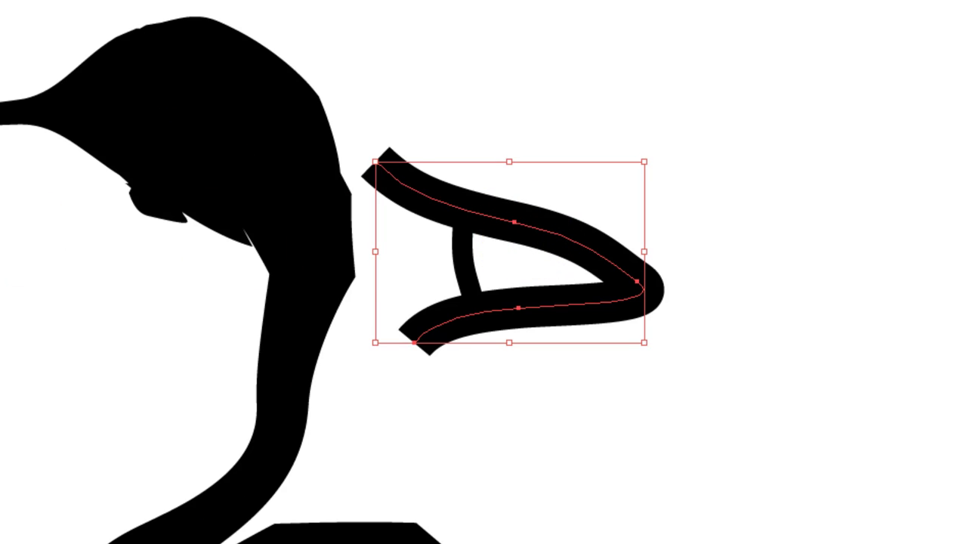
key("a")
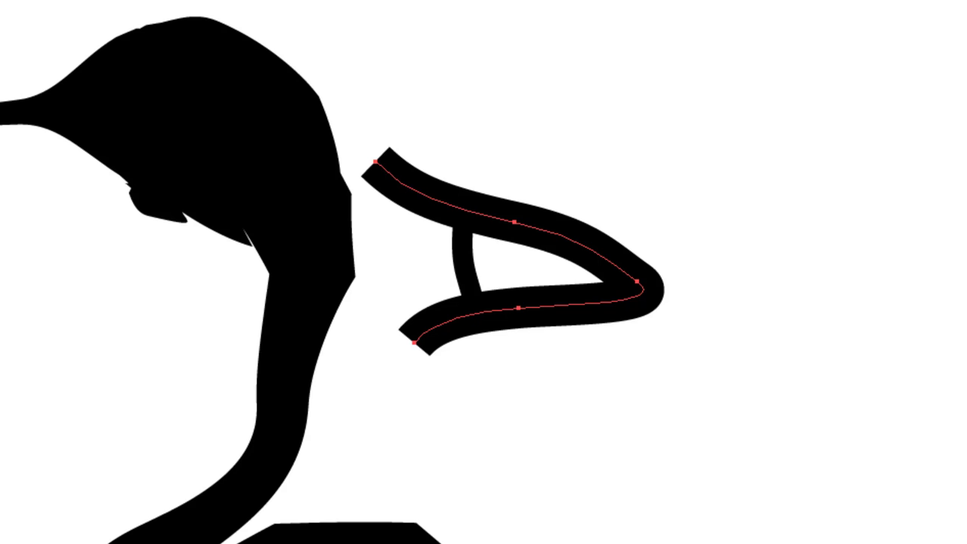
key("shift+w")
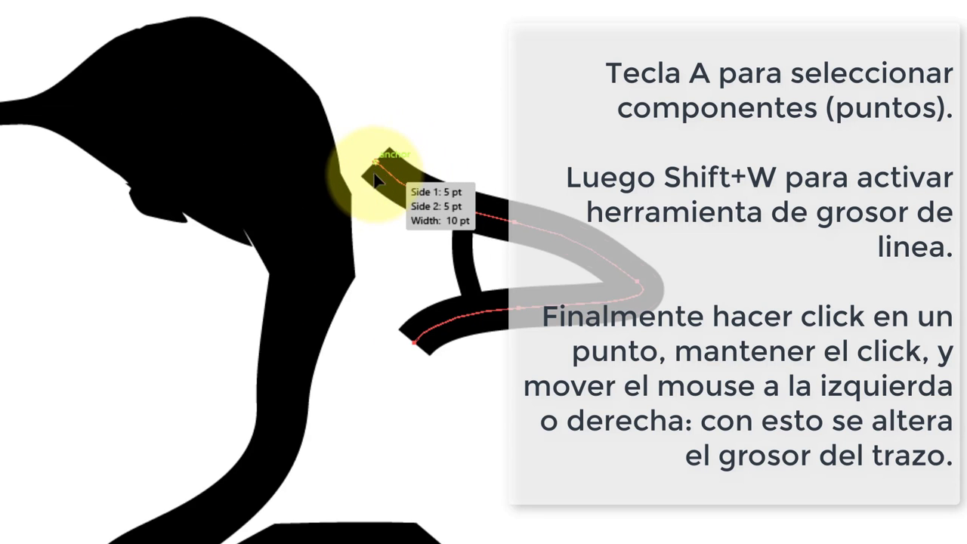
mouse_move(380, 171)
left_mouse_down()
mouse_move(370, 179)
mouse_move(395, 165)
left_mouse_up()
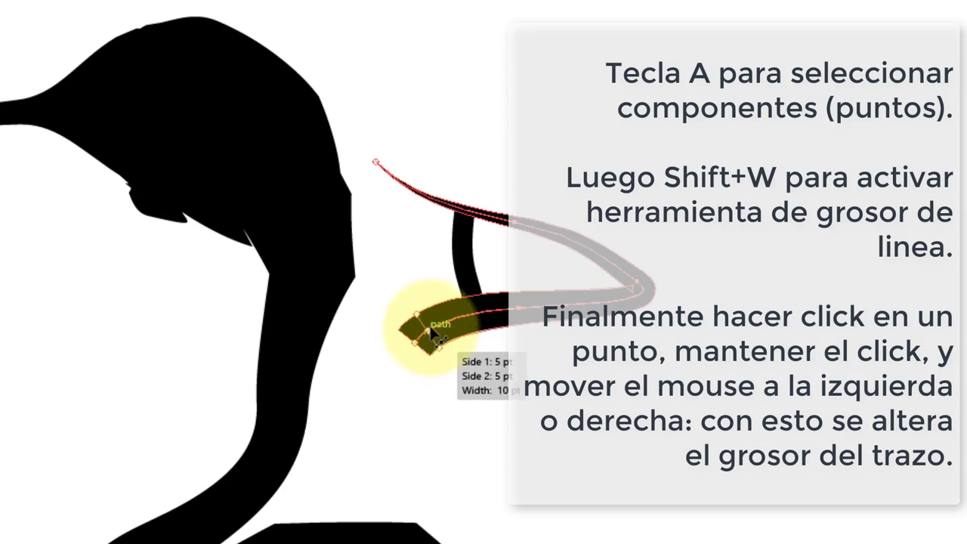
mouse_move(430, 328)
left_mouse_down()
mouse_move(318, 275)
mouse_move(249, 314)
mouse_move(410, 335)
mouse_move(401, 330)
mouse_move(420, 352)
mouse_move(425, 334)
mouse_move(383, 320)
mouse_move(399, 328)
mouse_move(510, 313)
mouse_move(496, 309)
mouse_move(498, 321)
mouse_move(417, 344)
mouse_move(404, 327)
mouse_move(425, 351)
mouse_move(438, 350)
left_mouse_up()
left_click_drag(491, 311, 494, 323)
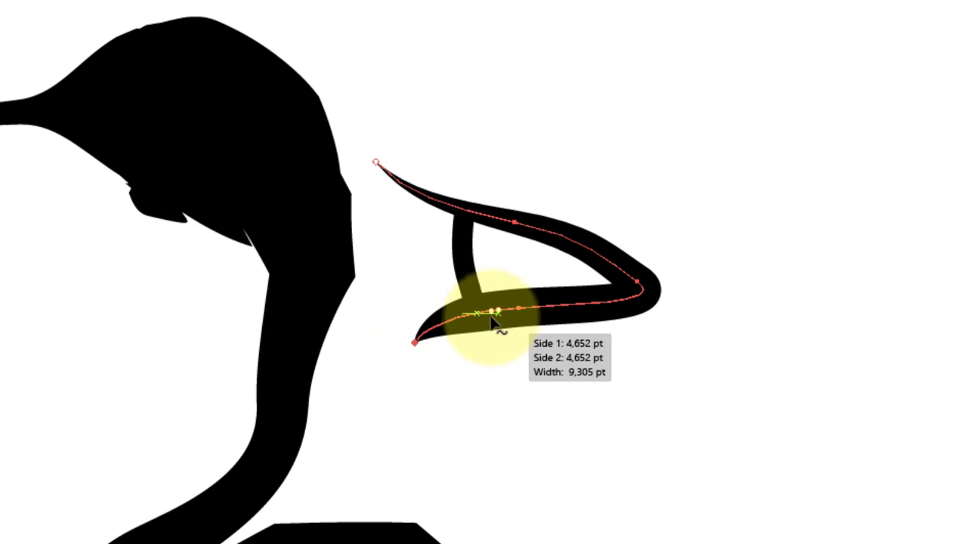
Try to pinch the eye outline's lower stroke with the Width tool, undo the width changes and clear the selection.
key("ctrl+z")
key("ctrl+shift+z")
key("ctrl+z")
key("ctrl+shift+z")
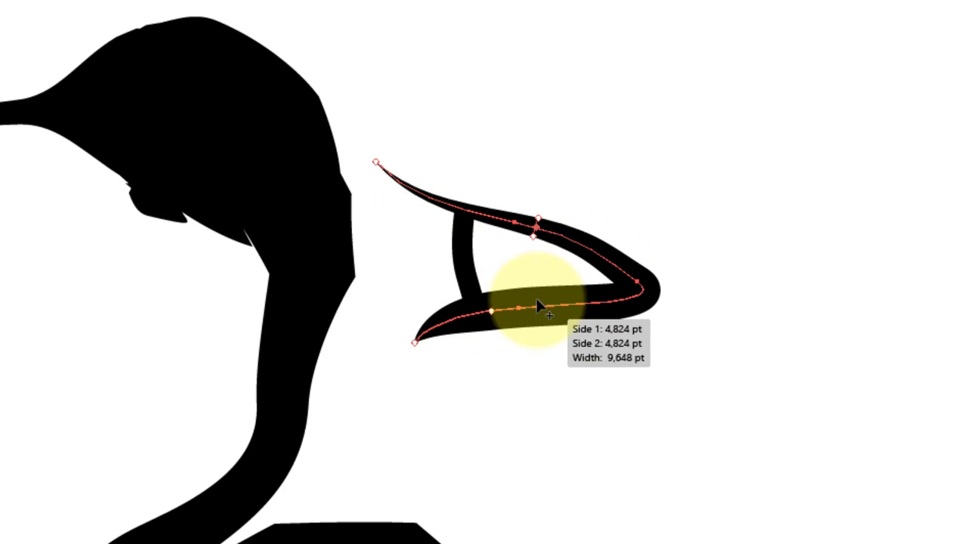
mouse_move(536, 300)
left_mouse_down()
mouse_move(577, 330)
mouse_move(553, 306)
mouse_move(611, 328)
mouse_move(622, 312)
mouse_move(618, 323)
left_mouse_up()
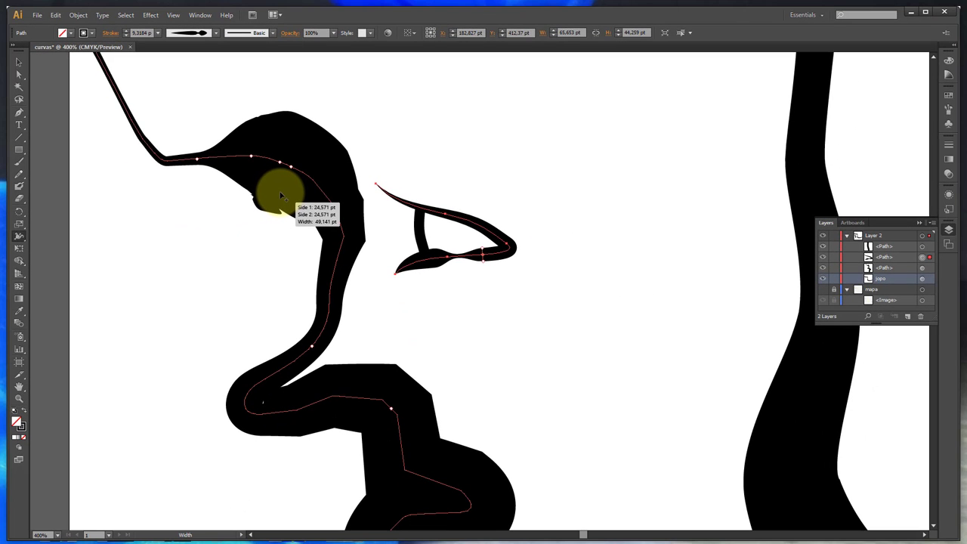
key("ctrl+z")
key("ctrl+z")
key("ctrl+z")
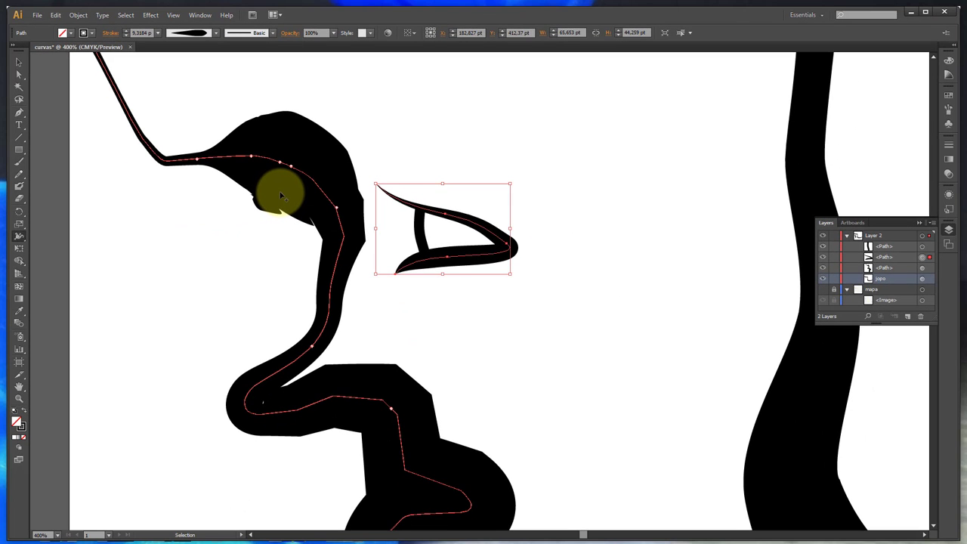
left_click(19, 62)
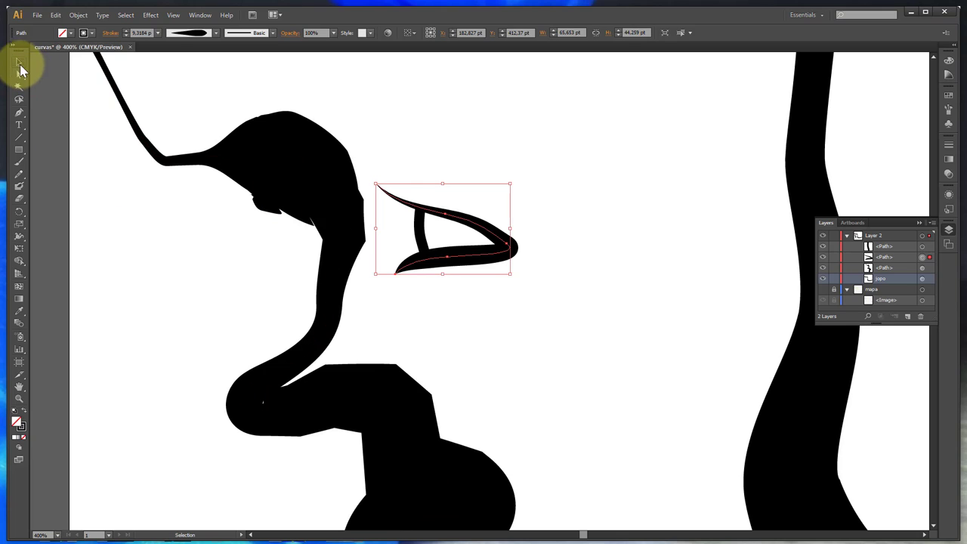
left_click(206, 364)
Select the head outline and apply the Charcoal - Feather brush to it.
scroll(393, 283, "down", 3)
scroll(391, 296, "down", 2)
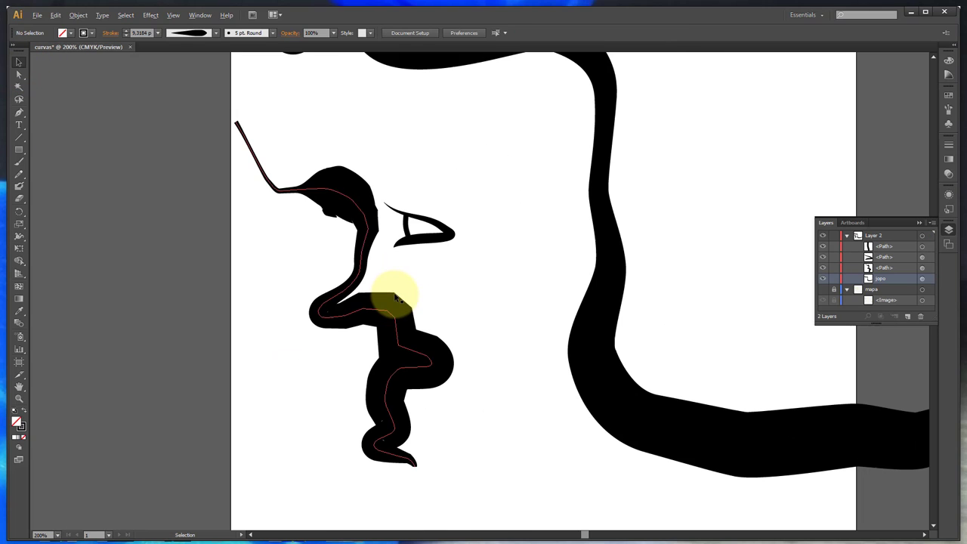
scroll(511, 292, "down", 1)
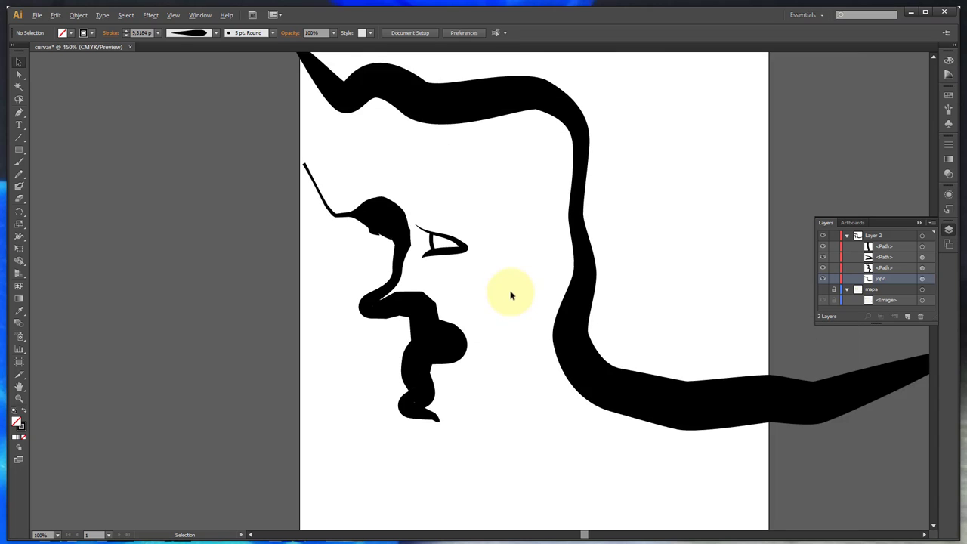
scroll(462, 151, "up", 2)
scroll(467, 177, "down", 2)
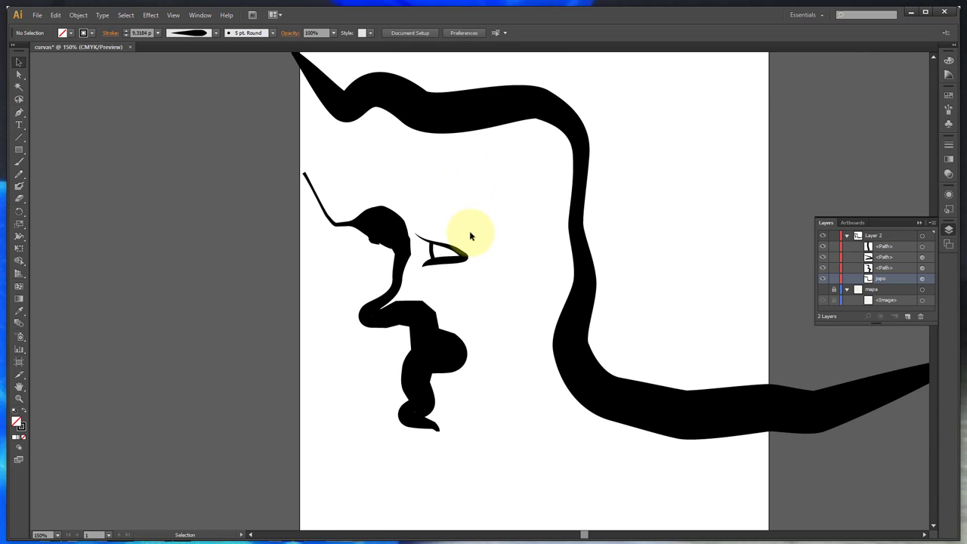
scroll(469, 237, "down", 1)
scroll(513, 156, "up", 1)
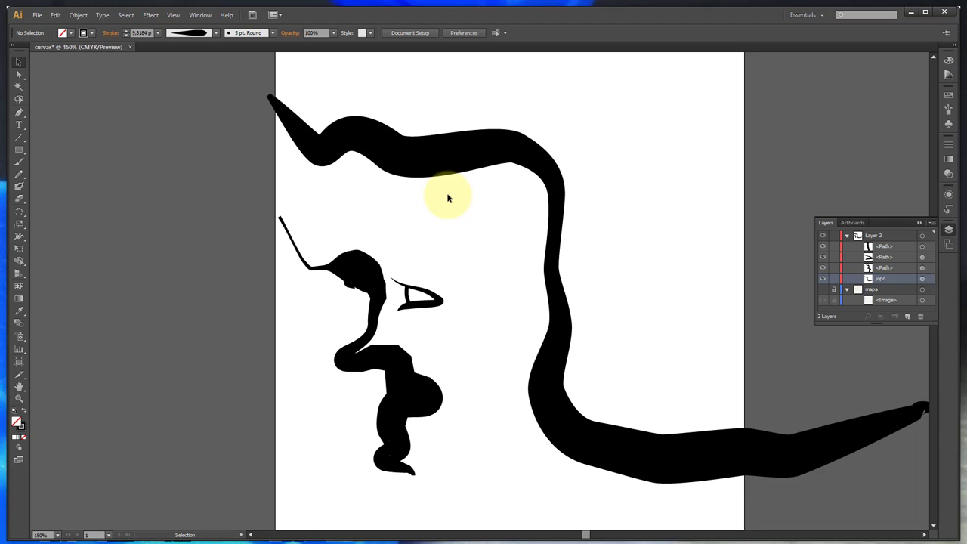
left_click(370, 153)
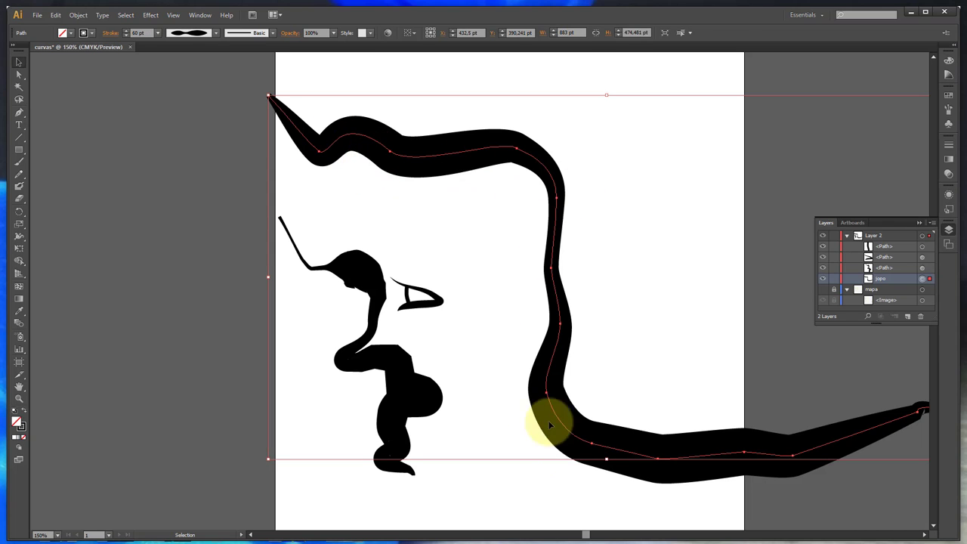
left_click(265, 33)
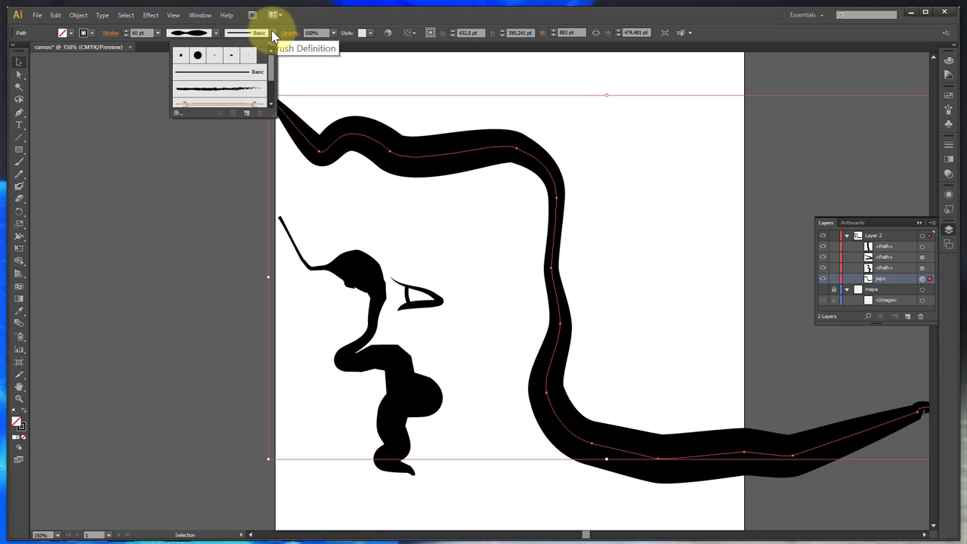
left_click(235, 104)
left_click(237, 88)
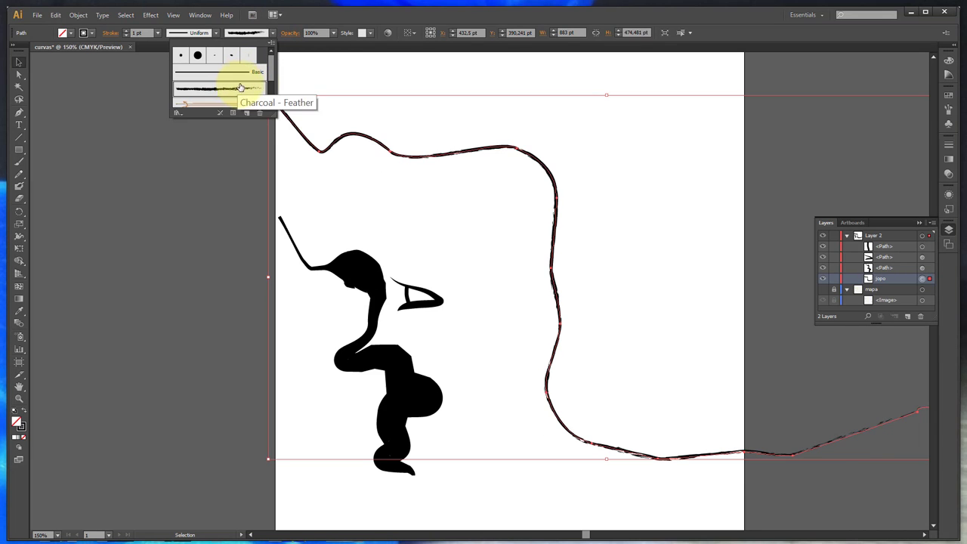
Enlarge the list of brush definitions and apply the dashed pattern brush to the head outline.
left_click(159, 33)
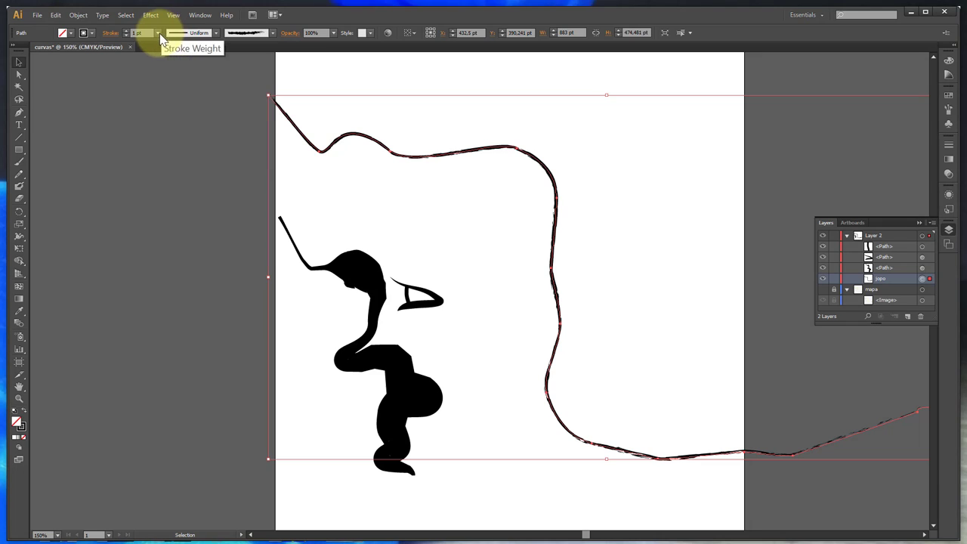
left_click(271, 33)
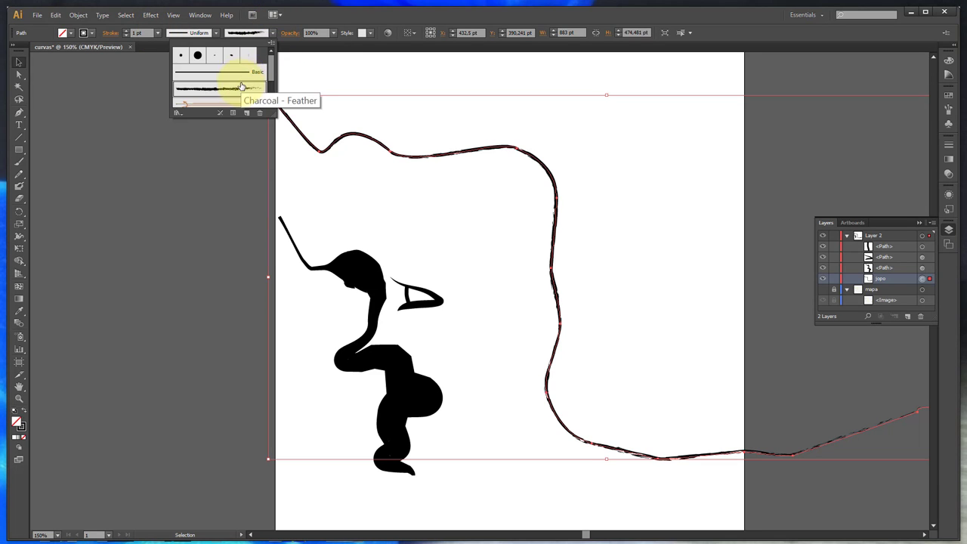
scroll(237, 83, "down", 2)
left_click_drag(271, 115, 287, 373)
left_click(224, 141)
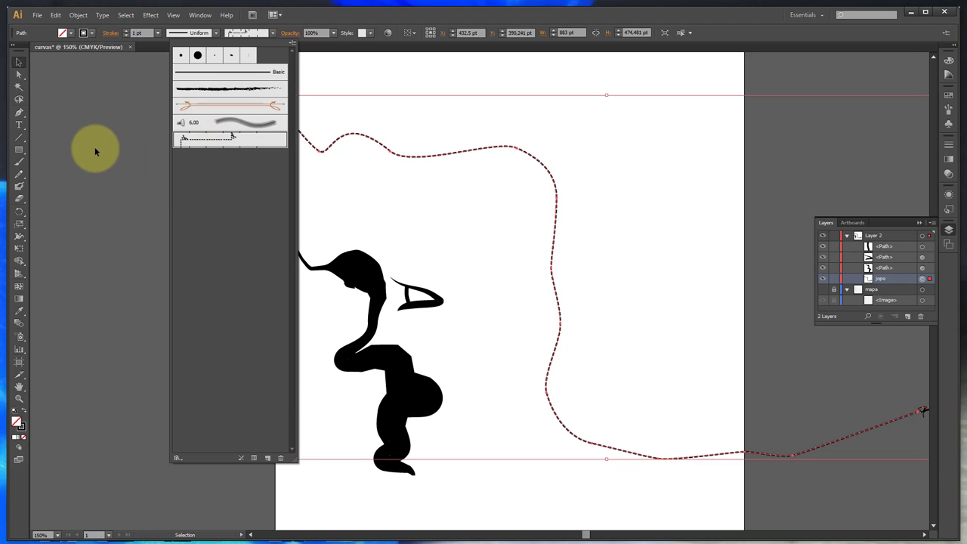
left_click(119, 154)
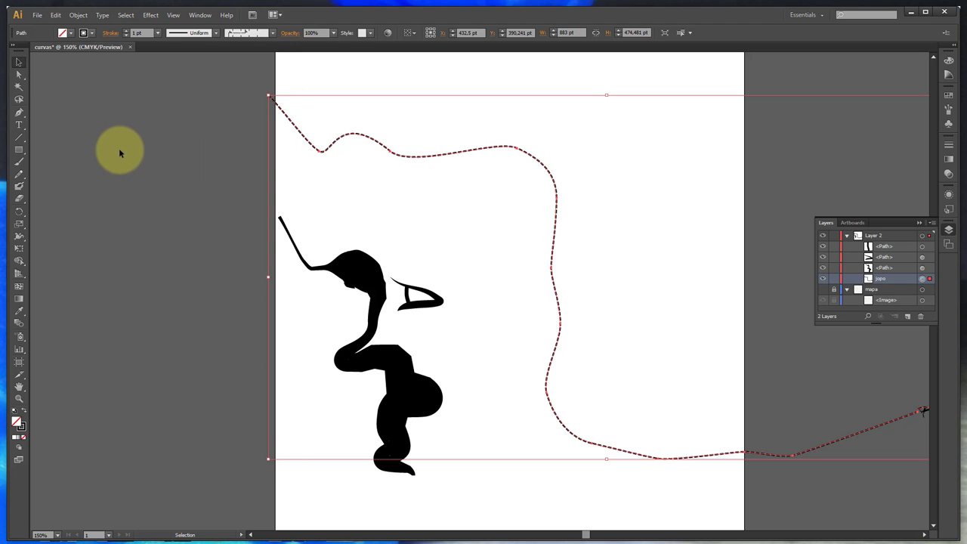
Try the orange banner brush on the head outline and switch it back to the Charcoal - Feather brush.
left_click(269, 34)
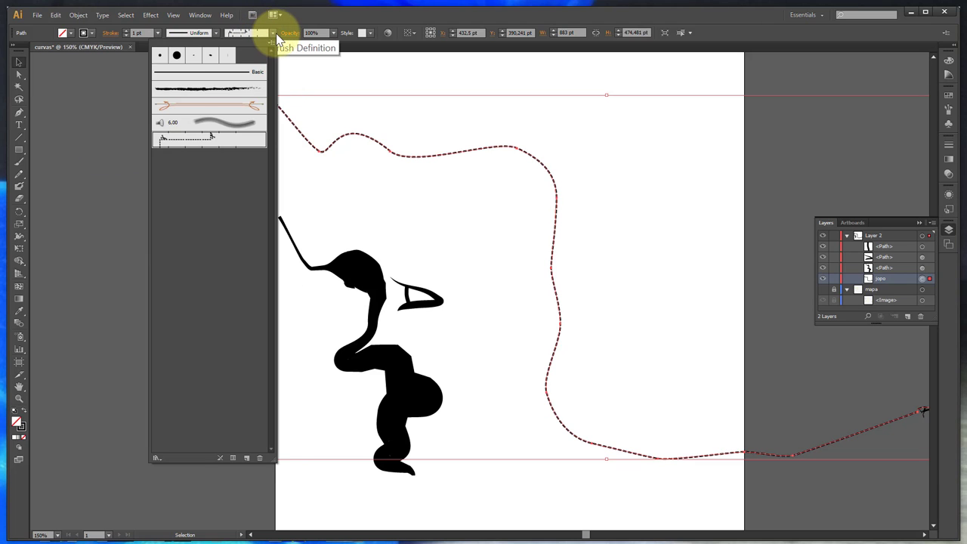
left_click(204, 105)
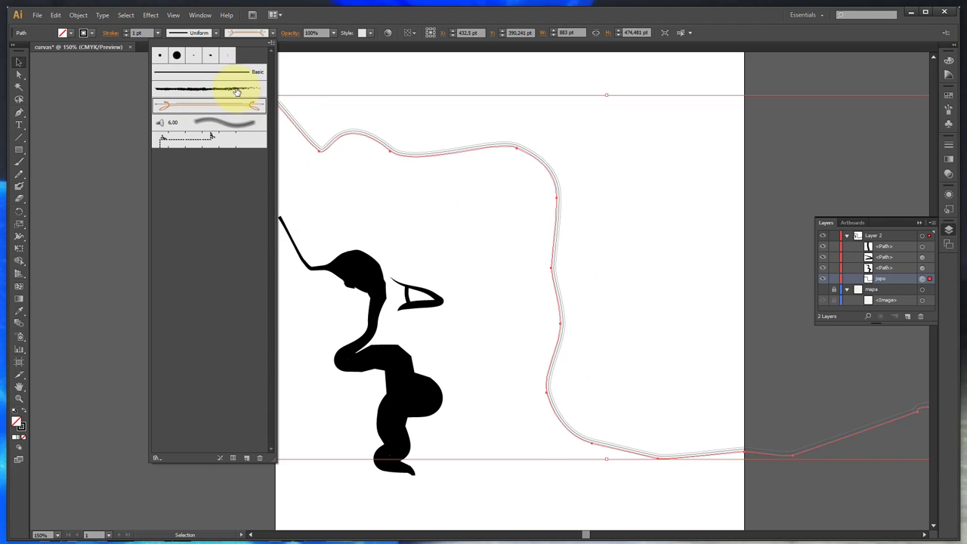
left_click(237, 92)
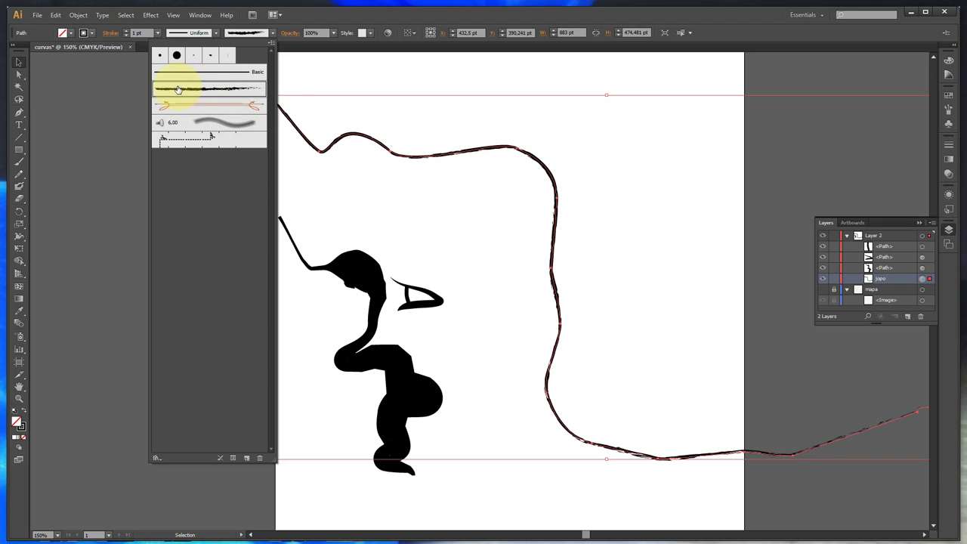
left_click(93, 95)
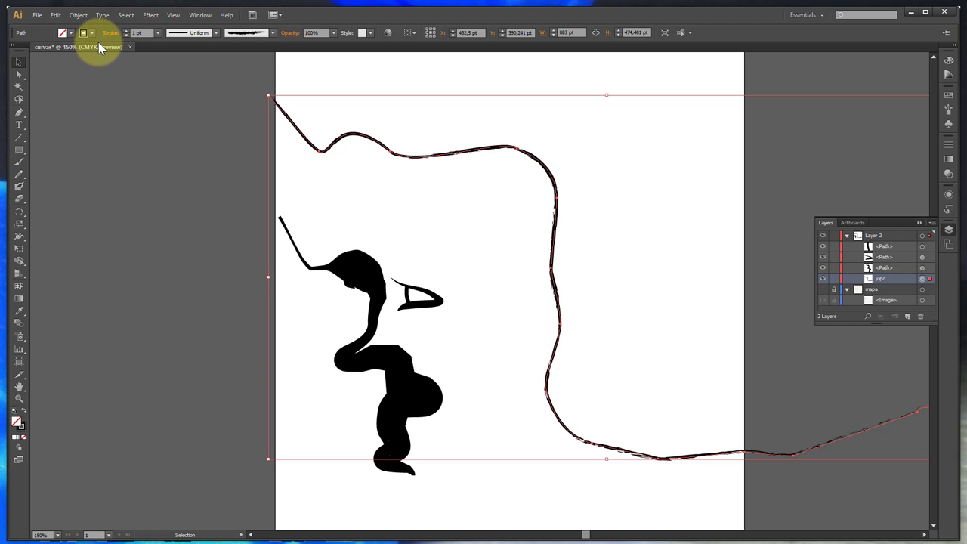
Try a 60 pt stroke weight on the head outline and settle on 14 pt, leaving nothing selected.
left_click(160, 34)
left_click(180, 256)
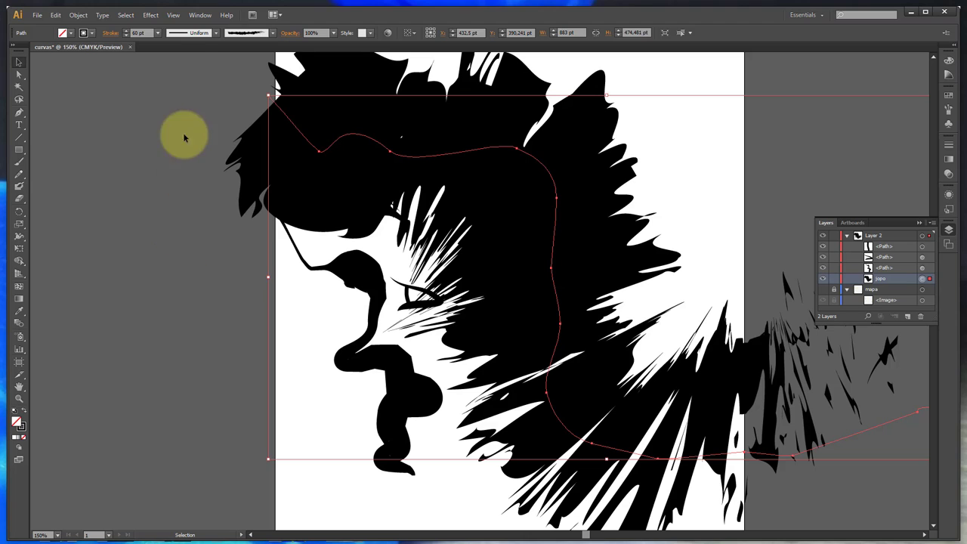
left_click(157, 33)
left_click(178, 201)
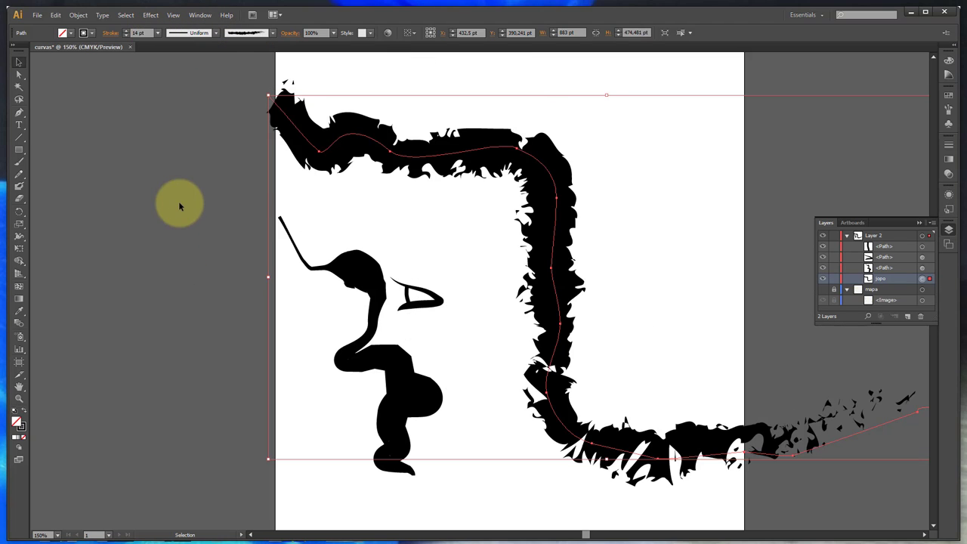
left_click(228, 227)
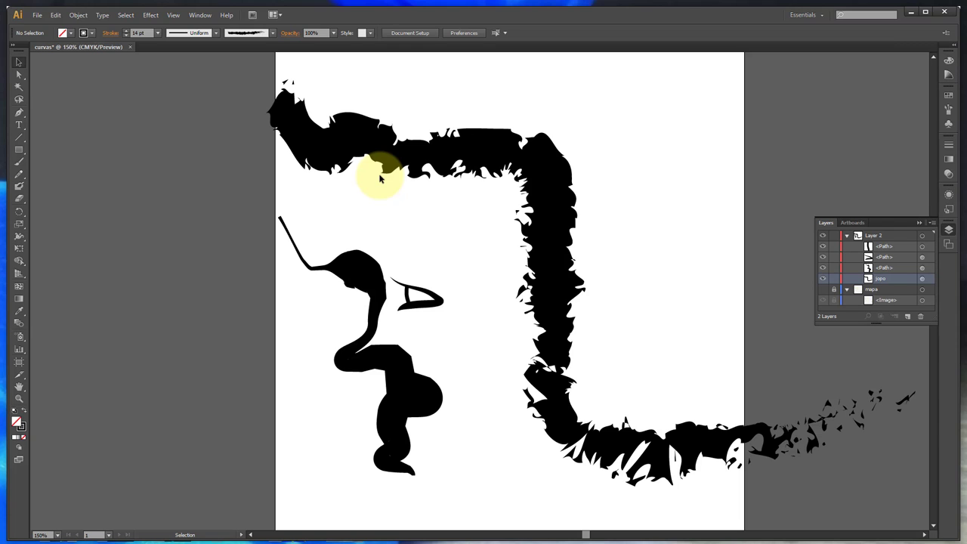
Select the brushed head outline and expand its appearance into editable filled shapes.
left_click(368, 125)
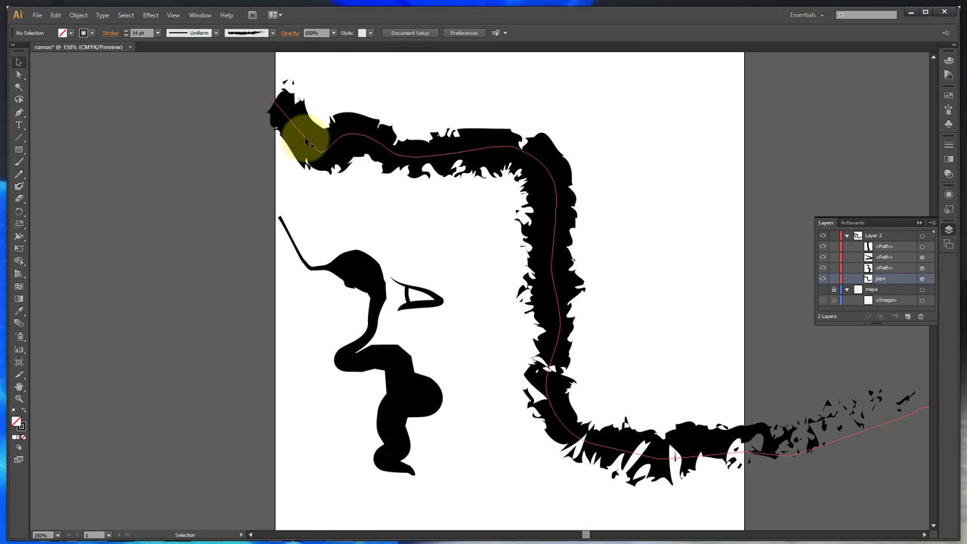
mouse_move(306, 142)
left_mouse_down()
mouse_move(410, 133)
mouse_move(328, 144)
left_mouse_up()
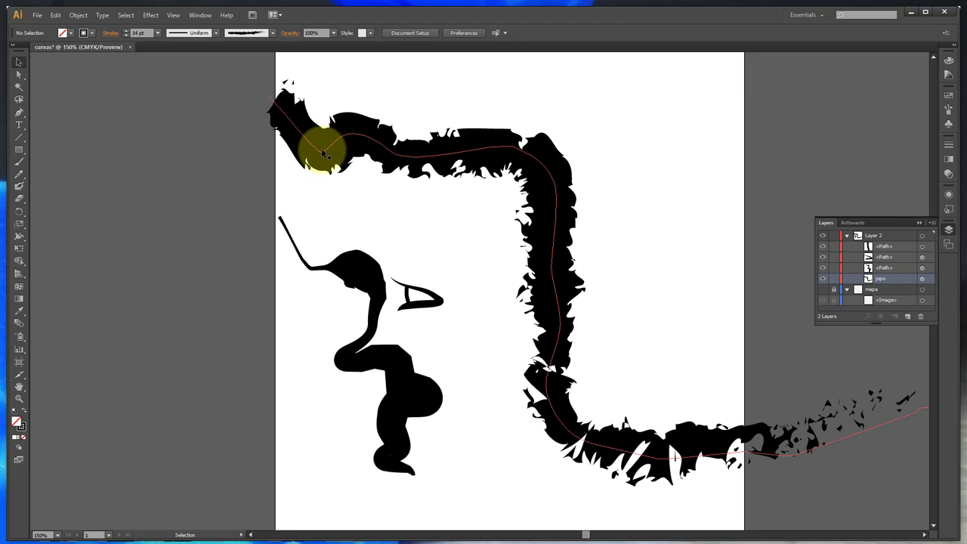
left_click(323, 151)
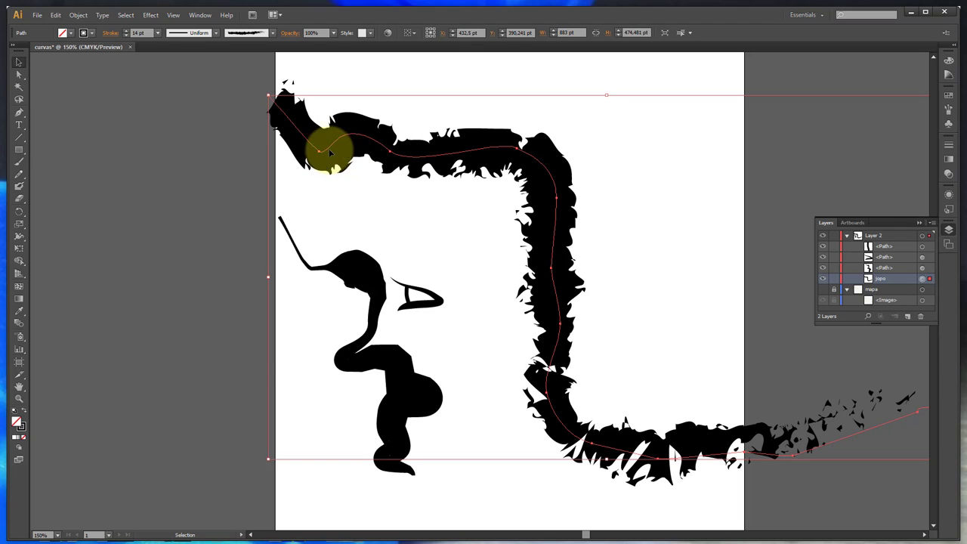
left_click(20, 61)
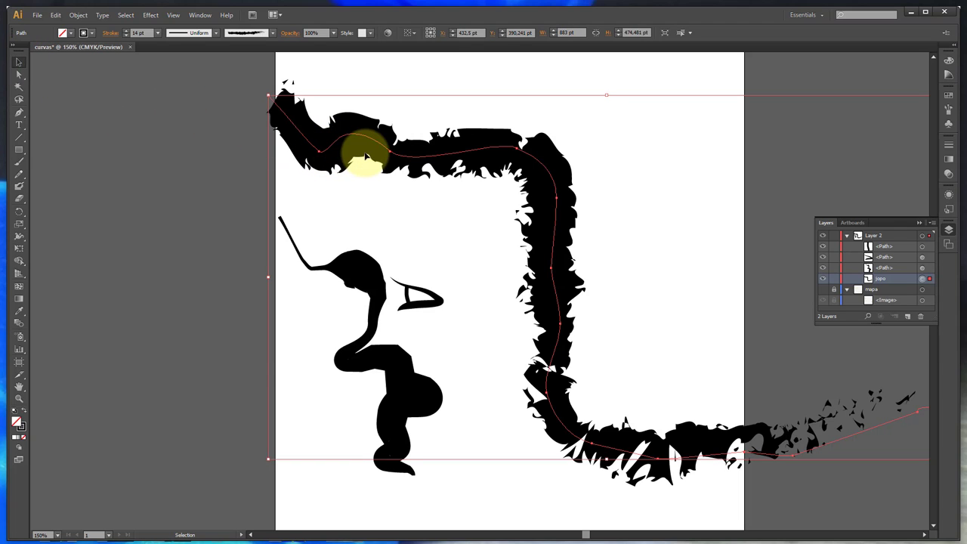
left_click(79, 15)
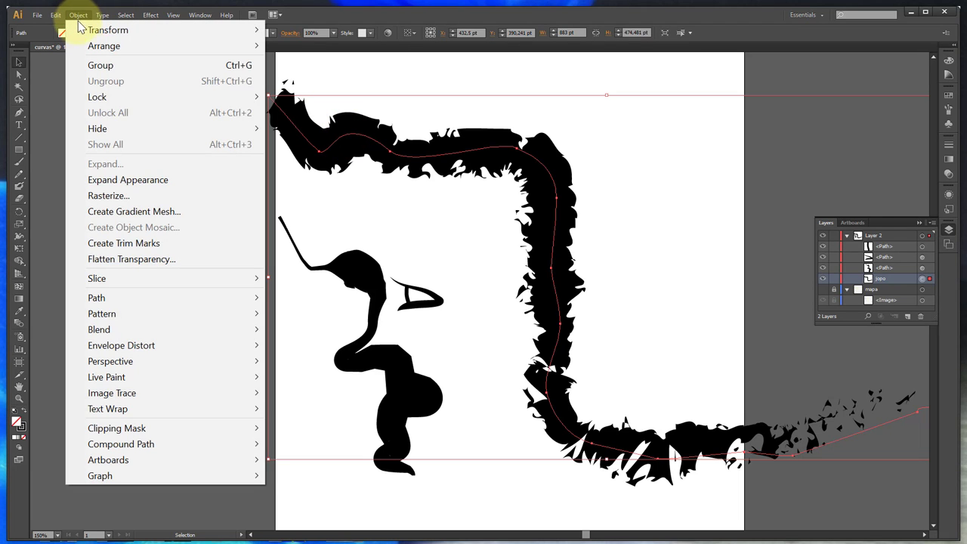
left_click(166, 182)
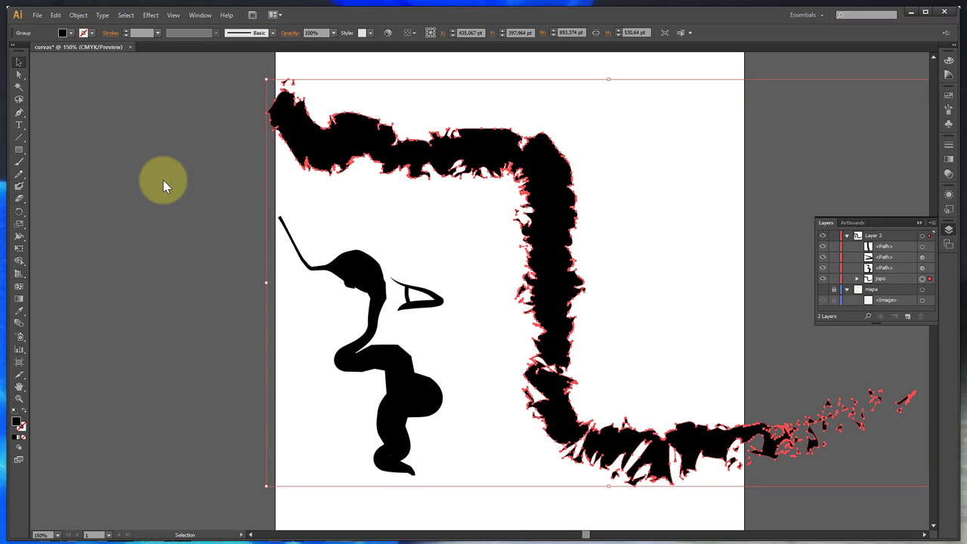
Examine the anchor points along the expanded head outline's ragged edges up close, keeping the group selected.
left_click(18, 397)
left_click(401, 151)
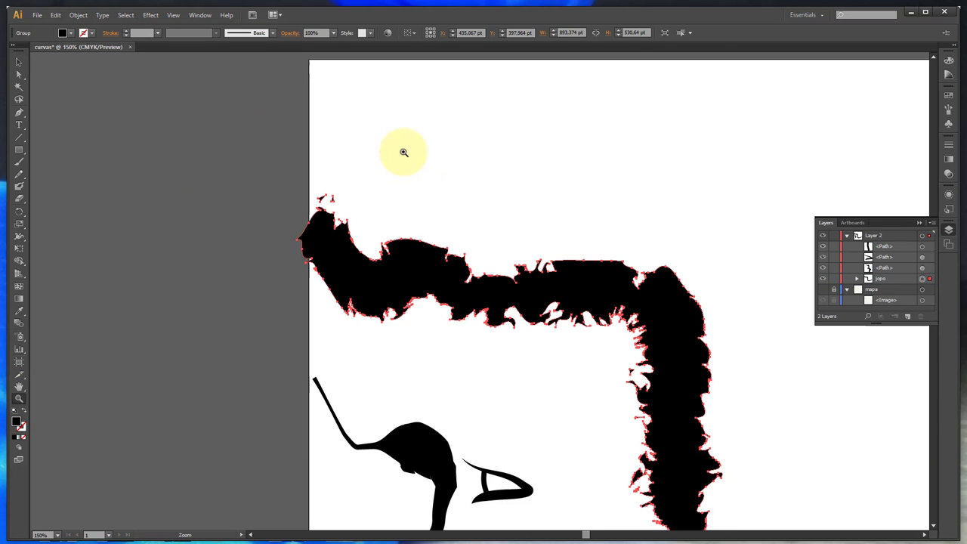
left_click(409, 250)
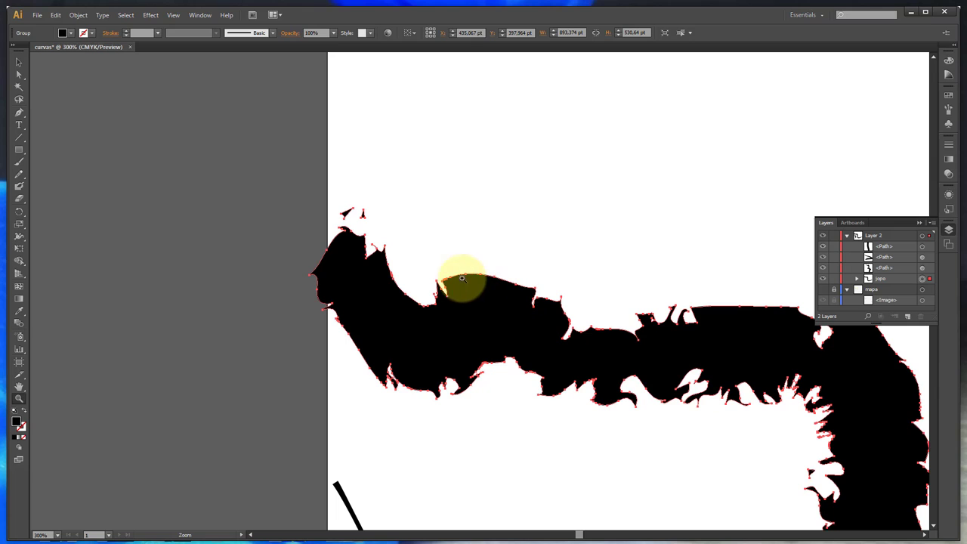
left_click(427, 396)
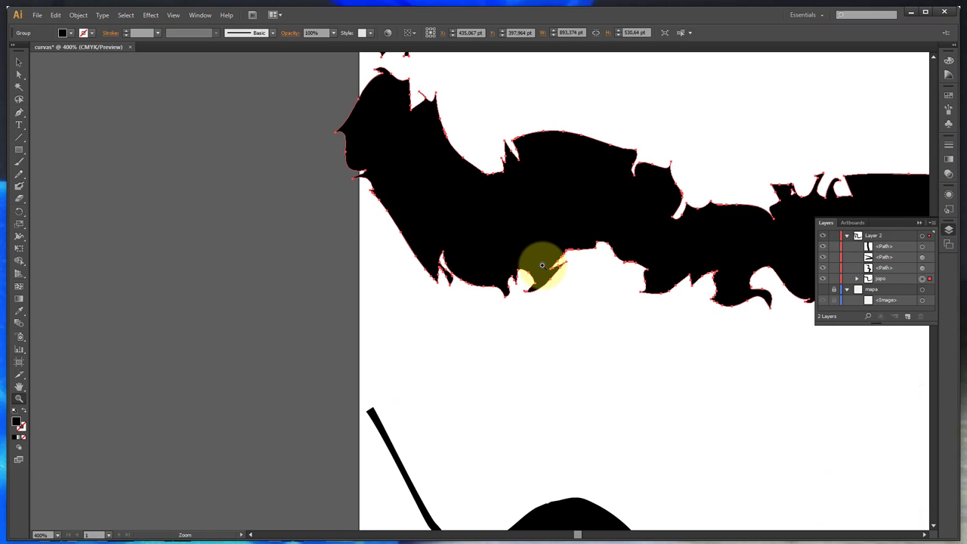
left_click(452, 288)
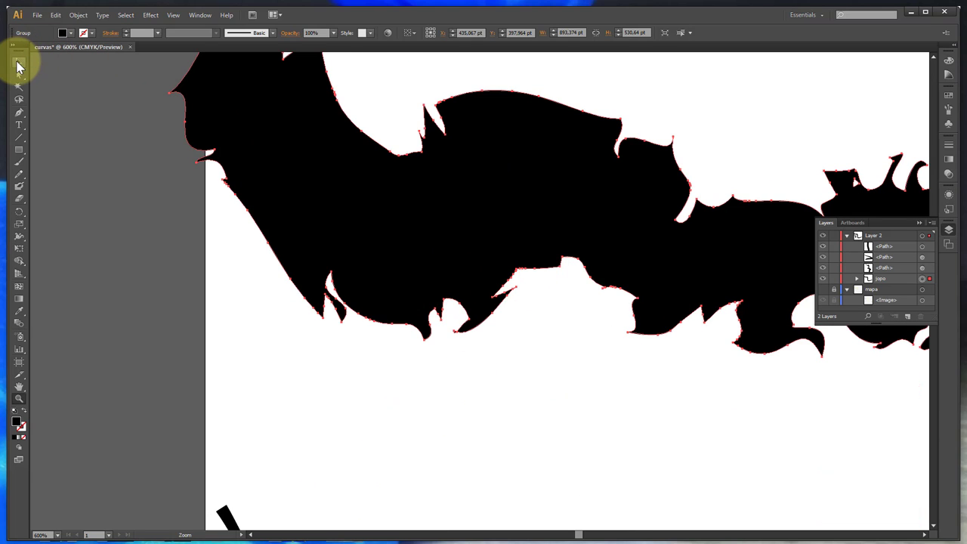
left_click(19, 62)
left_click(134, 260)
left_click(339, 222)
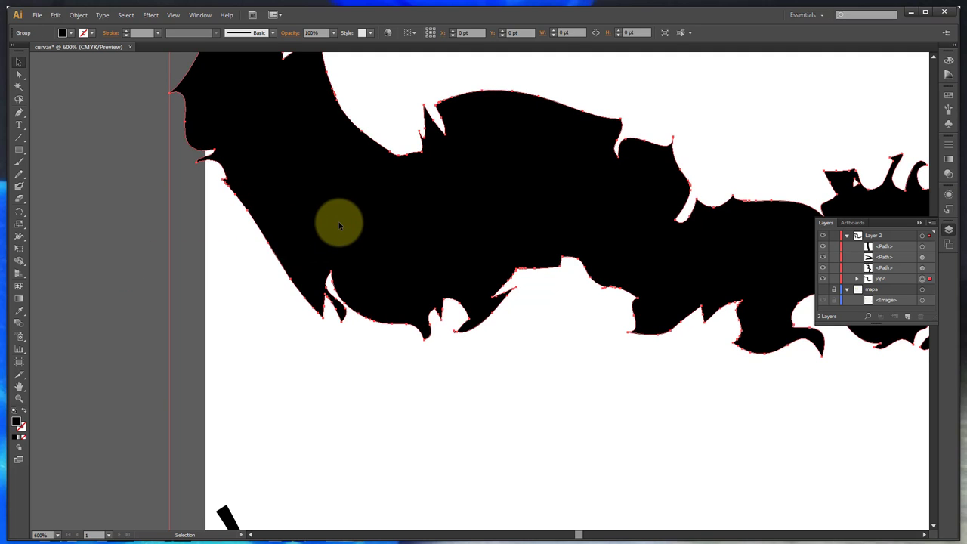
Give the expanded head outline a black stroke and remove its fill.
left_click(89, 34)
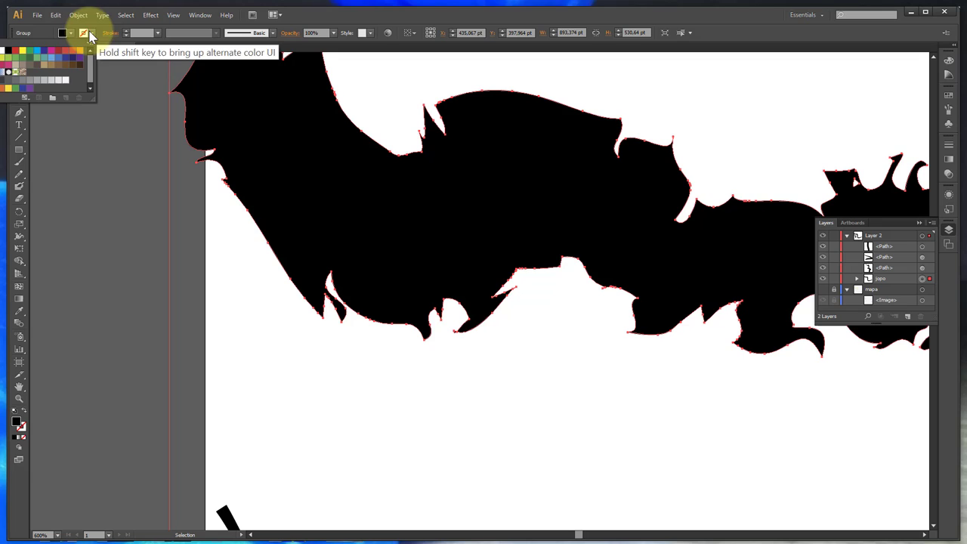
left_click(8, 50)
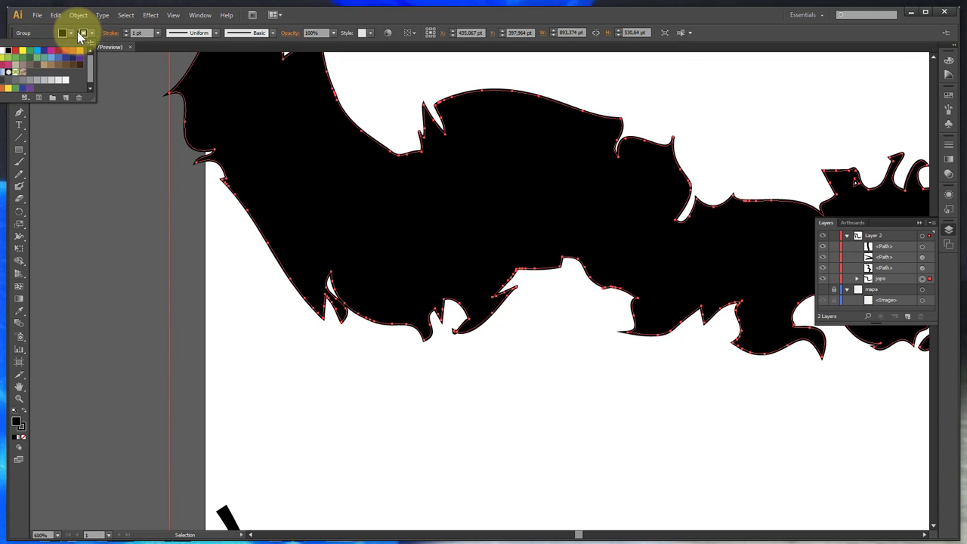
left_click(82, 32)
left_click(70, 33)
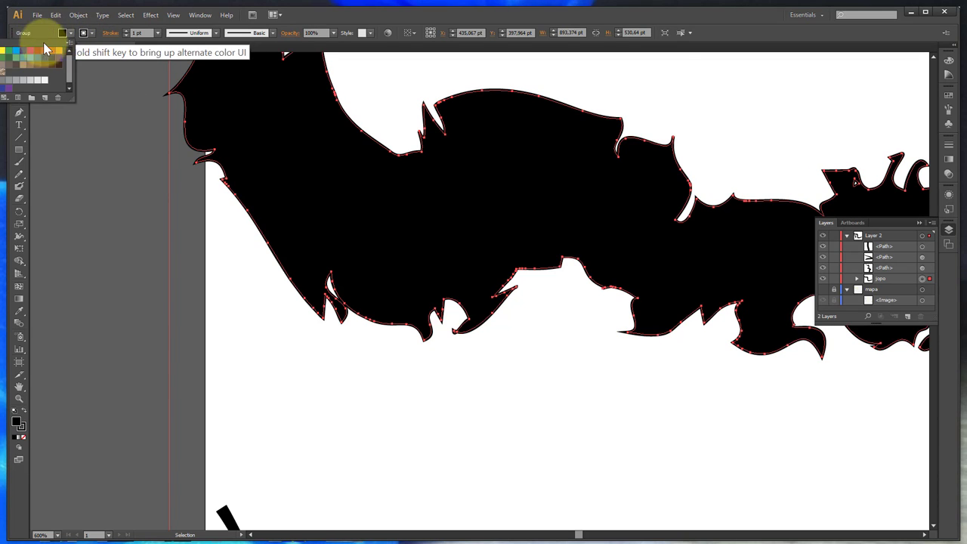
left_click(3, 50)
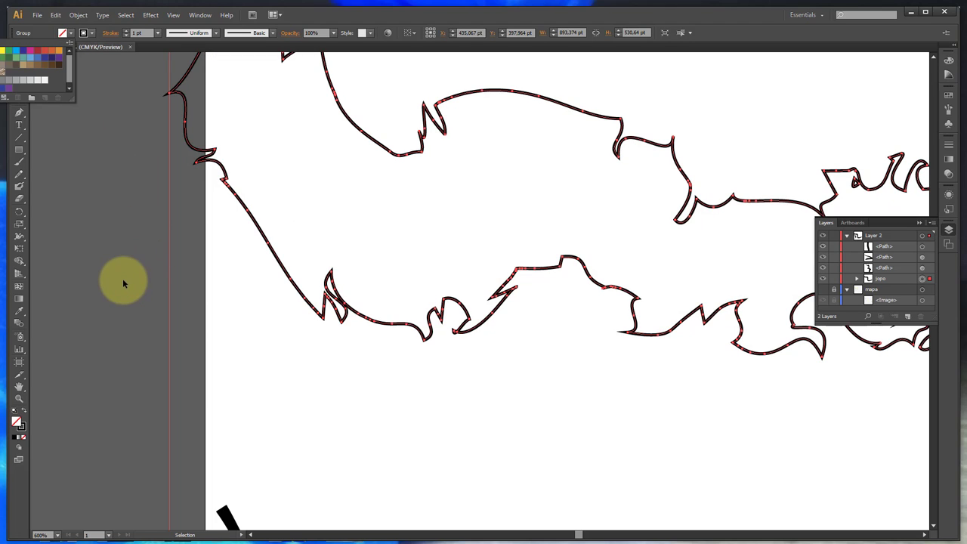
Set the stroke weight of the expanded head outline to 12 pt.
scroll(479, 264, "down", 2)
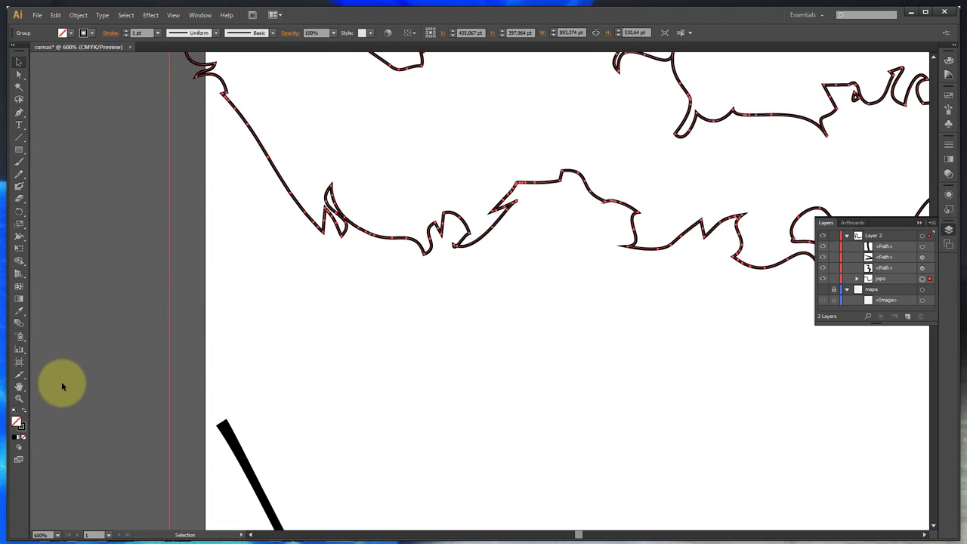
left_click(586, 303, "alt")
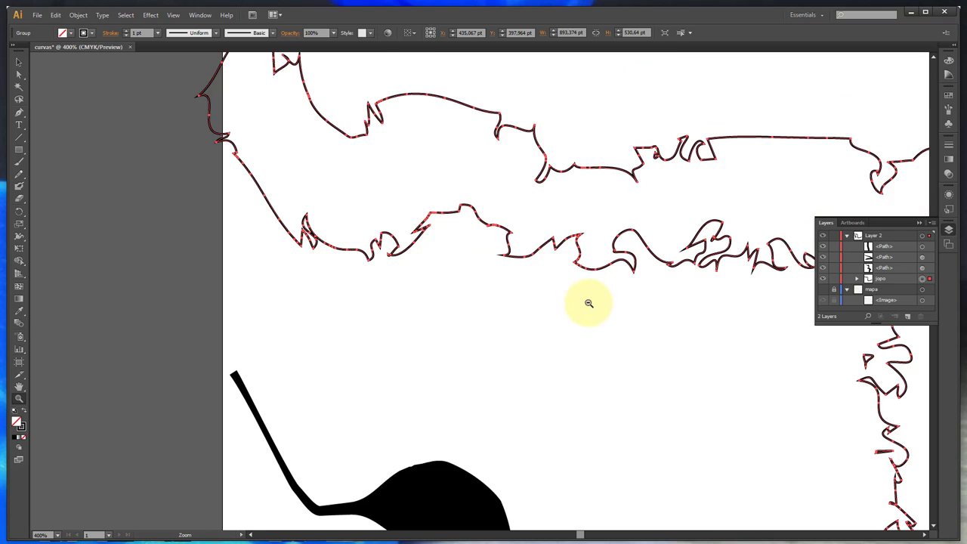
left_click(572, 319)
left_click(563, 351, "alt")
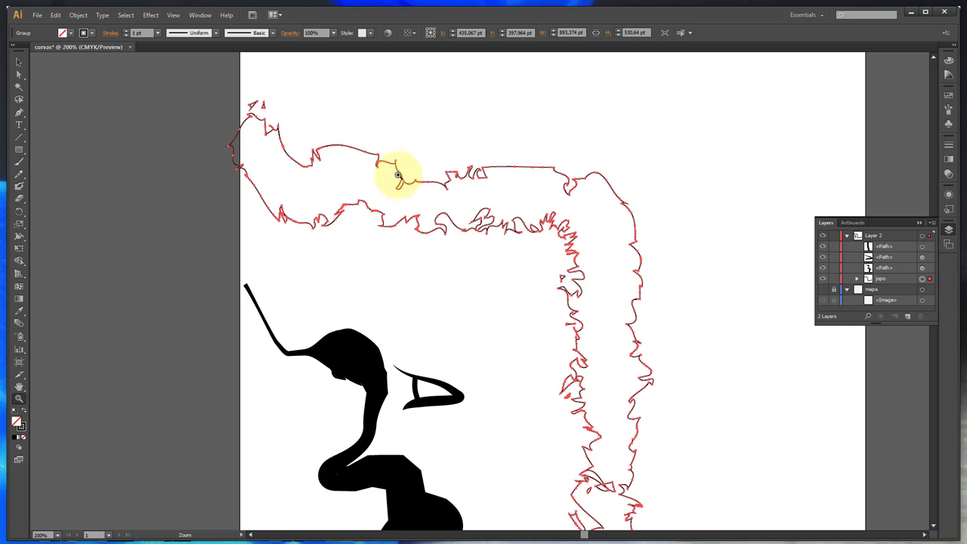
left_click(158, 33)
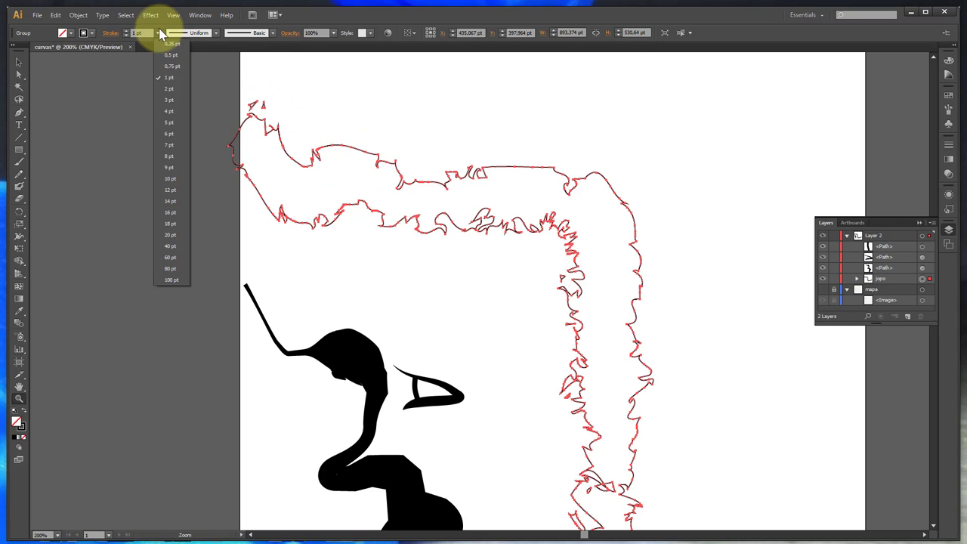
left_click(161, 193)
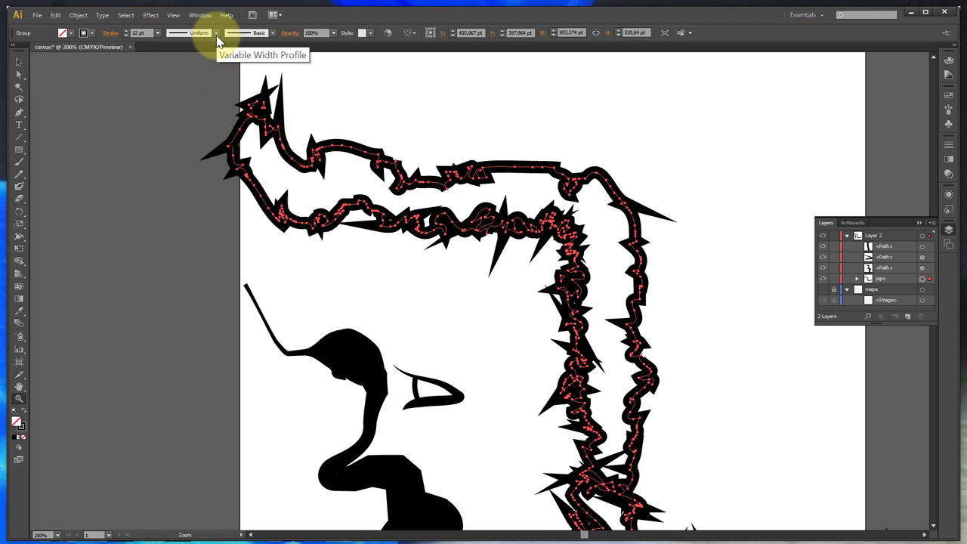
Apply the Charcoal - Feather brush to the contours of the expanded head outline and clear the selection.
left_click(272, 32)
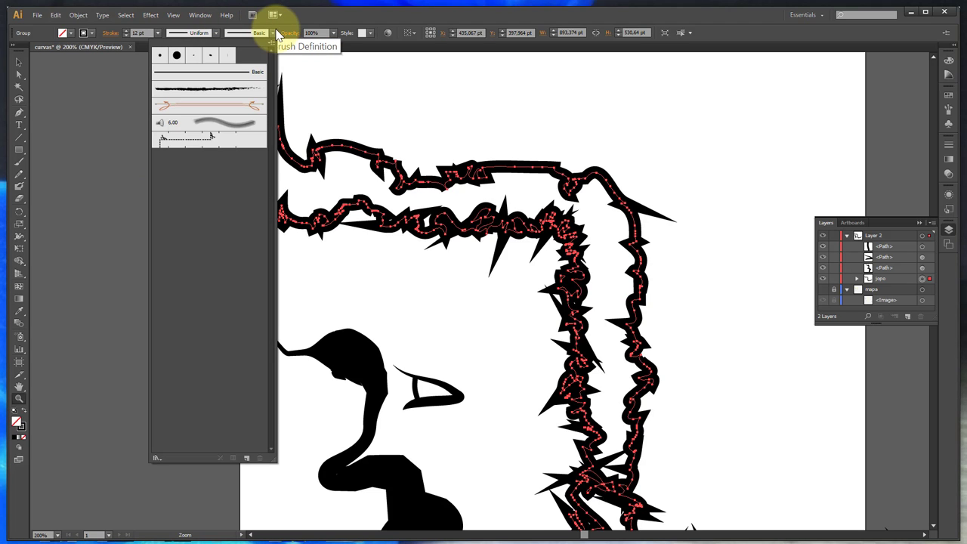
left_click(227, 90)
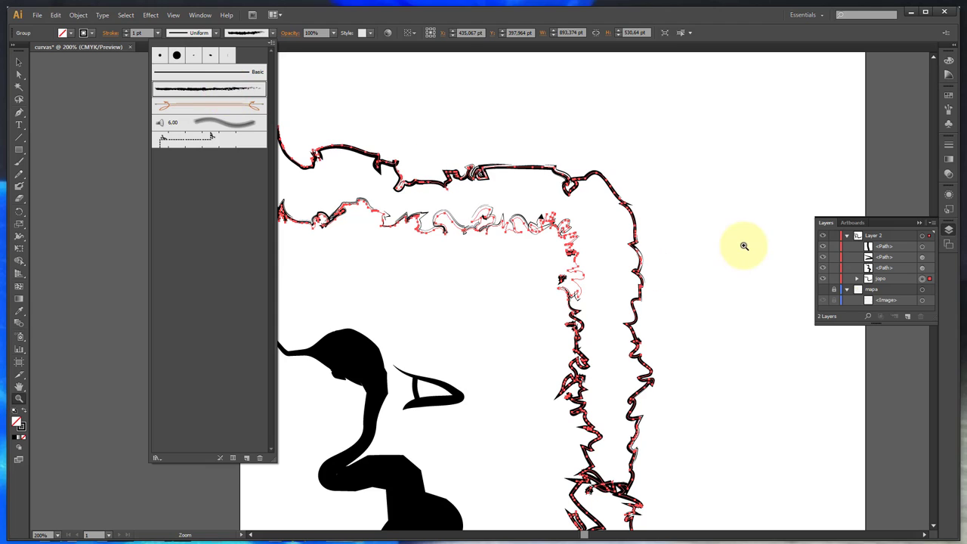
left_click(718, 242)
left_click(693, 232)
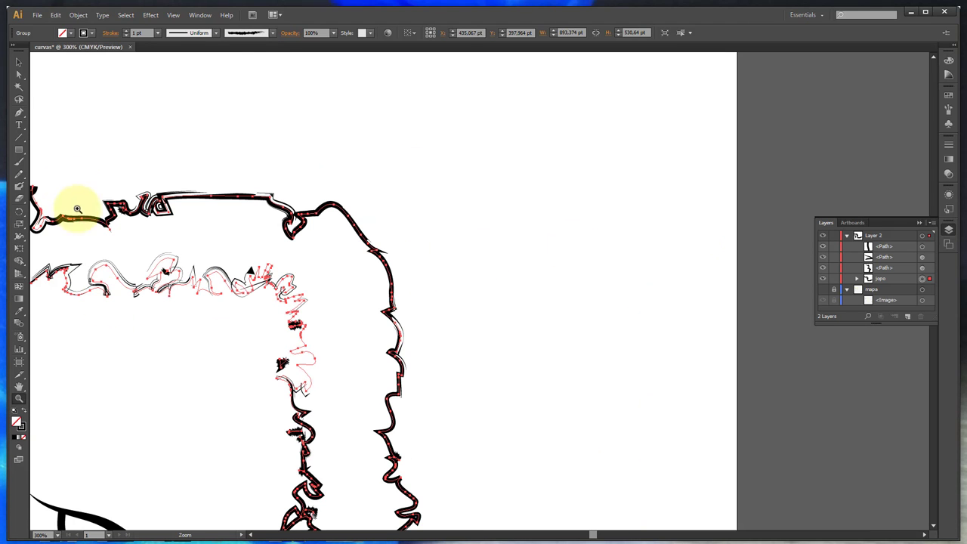
left_click(19, 62)
scroll(190, 337, "down", 2)
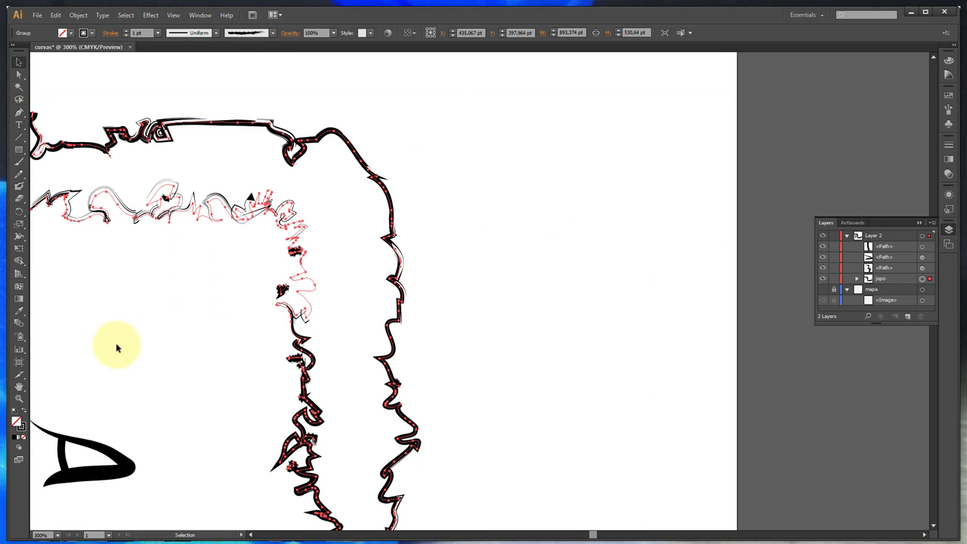
scroll(117, 341, "left", 4)
left_click(176, 304)
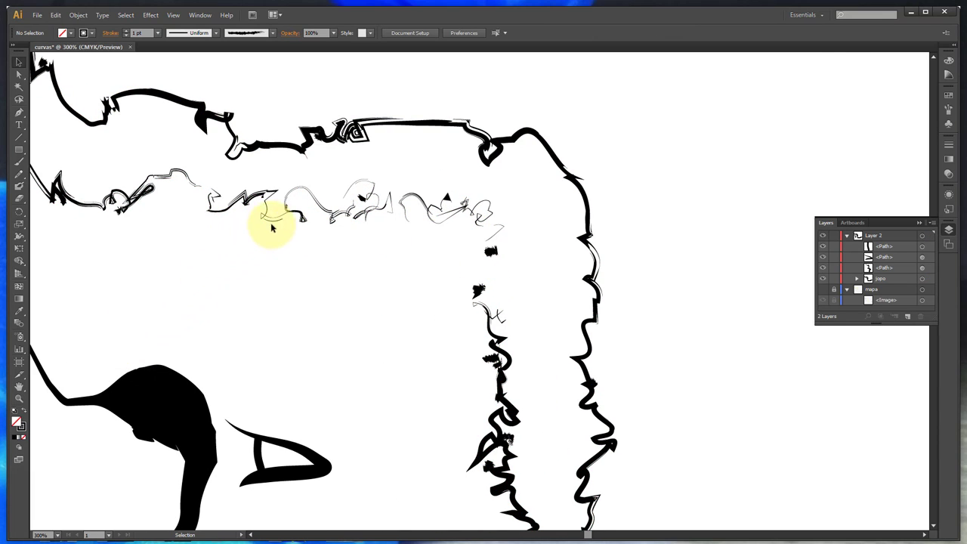
Inspect the brushed contours along the upper part of the expanded head outline at high magnification.
left_click(19, 398)
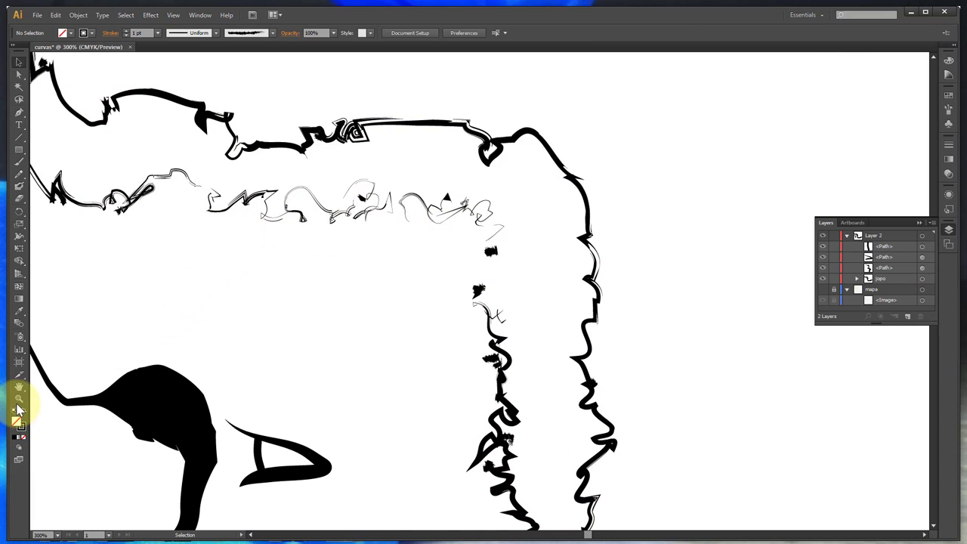
left_click(423, 252, "alt")
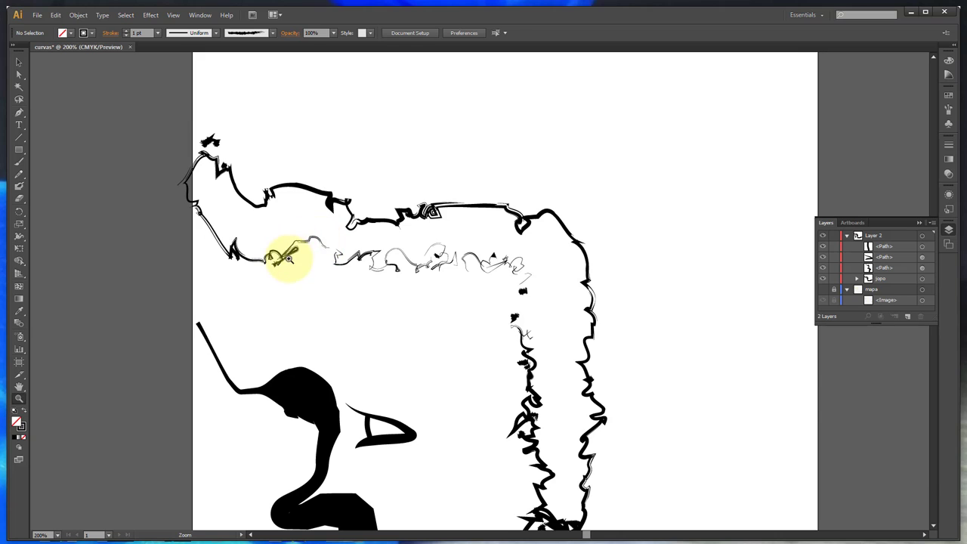
left_click(289, 261)
left_click(470, 276)
left_click(542, 314)
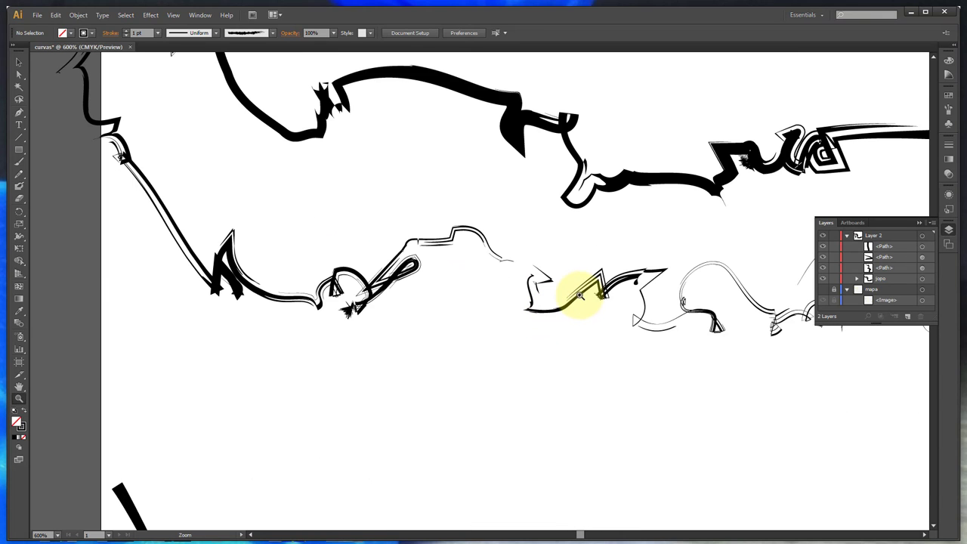
Examine the brushed contours along the lower edge of the expanded head outline, both up close and in context.
left_click(579, 295)
scroll(422, 287, "up", 2)
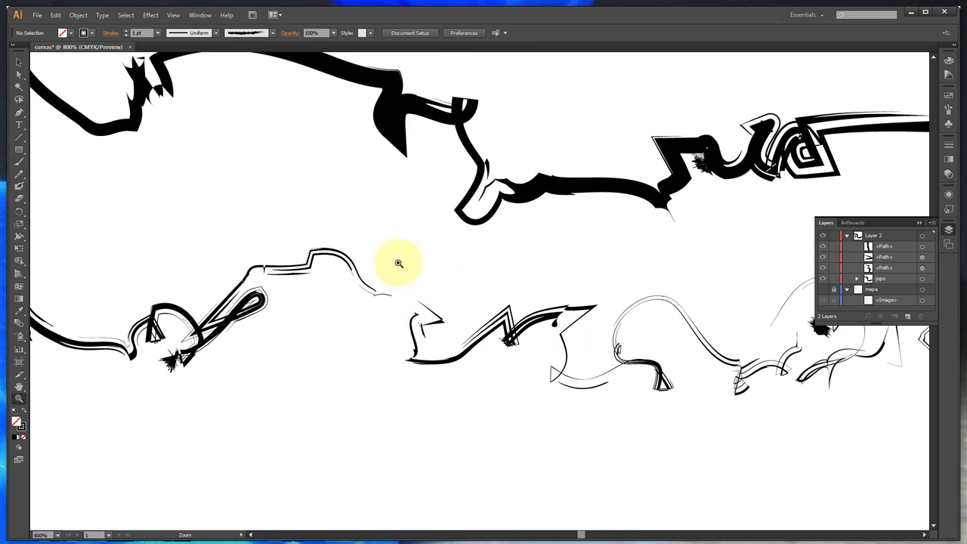
left_click(401, 260, "alt")
left_click(408, 263, "alt")
left_click(552, 332, "alt")
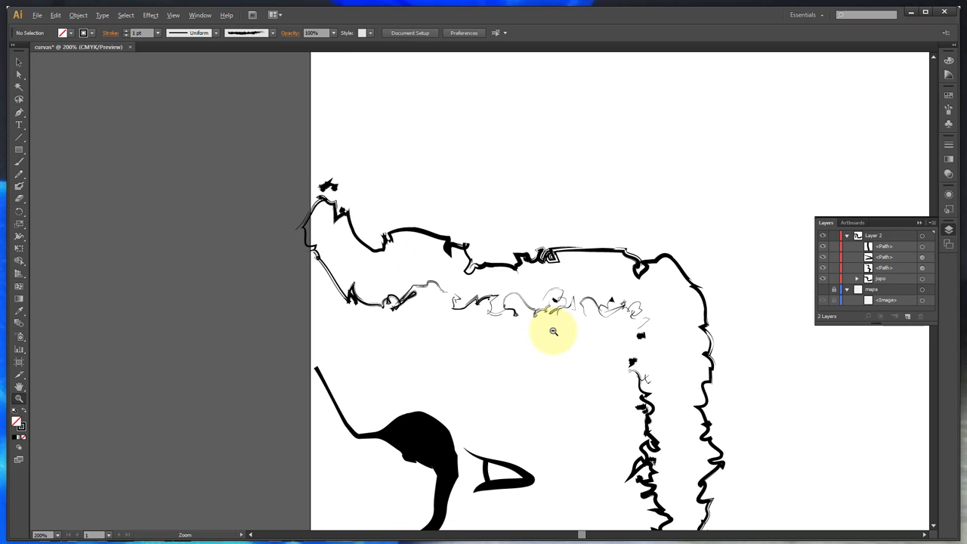
scroll(584, 370, "down", 4)
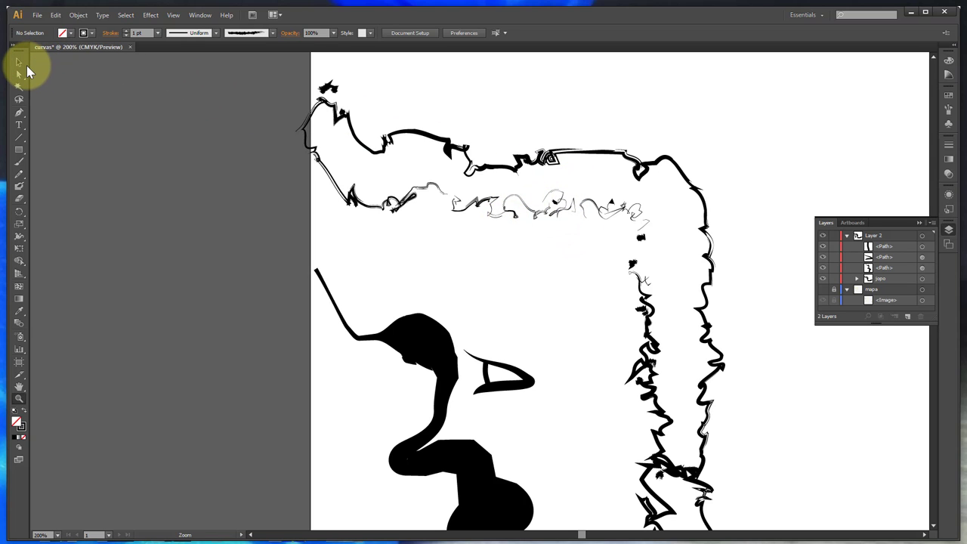
left_click(461, 148)
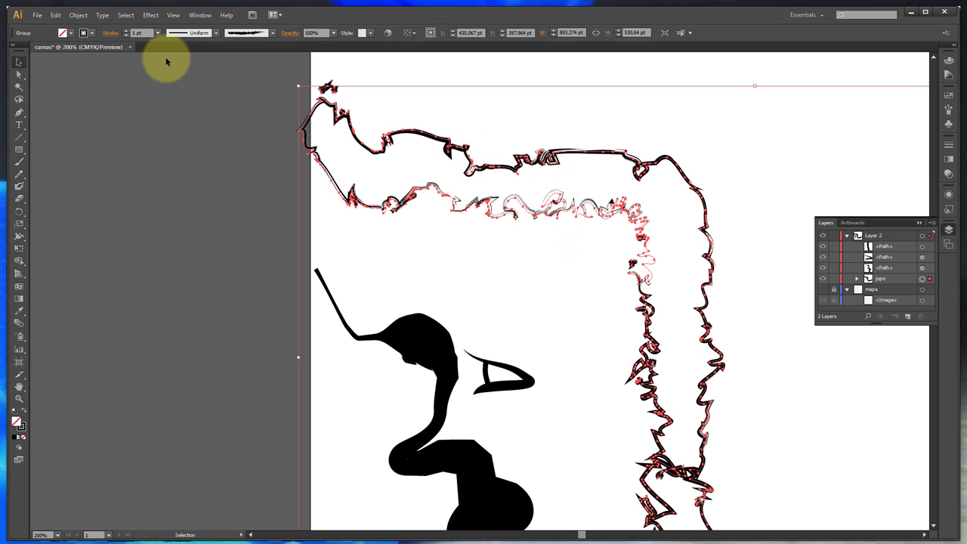
left_click(77, 15)
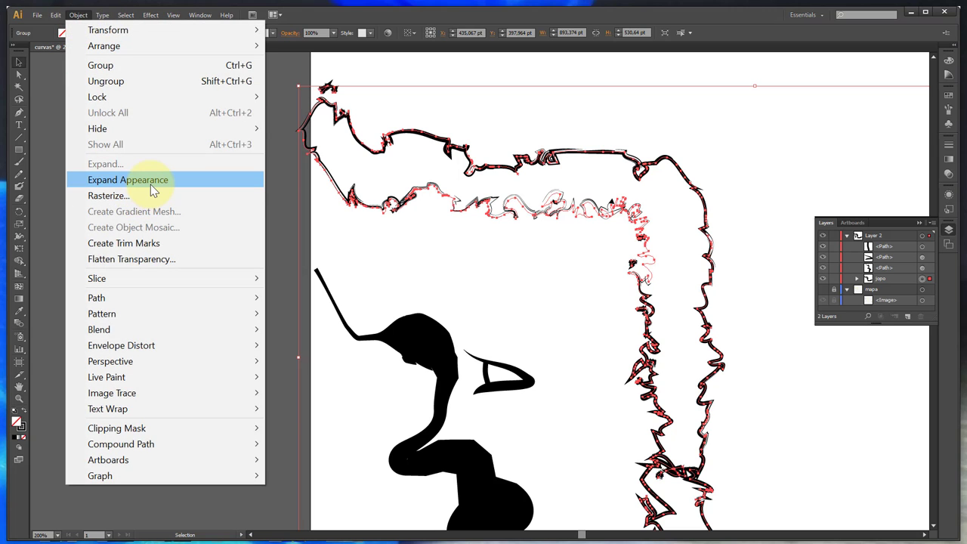
left_click(154, 180)
left_click(290, 62)
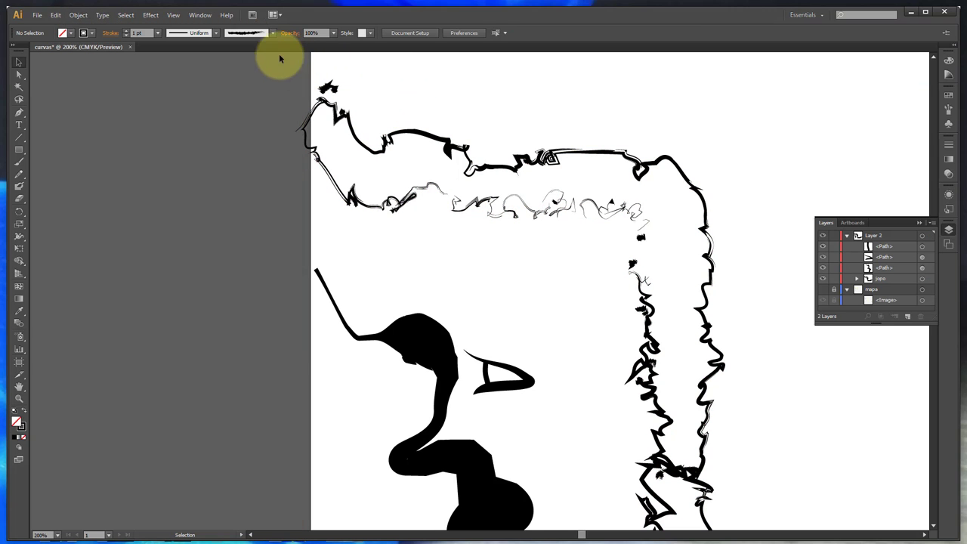
left_click(273, 33)
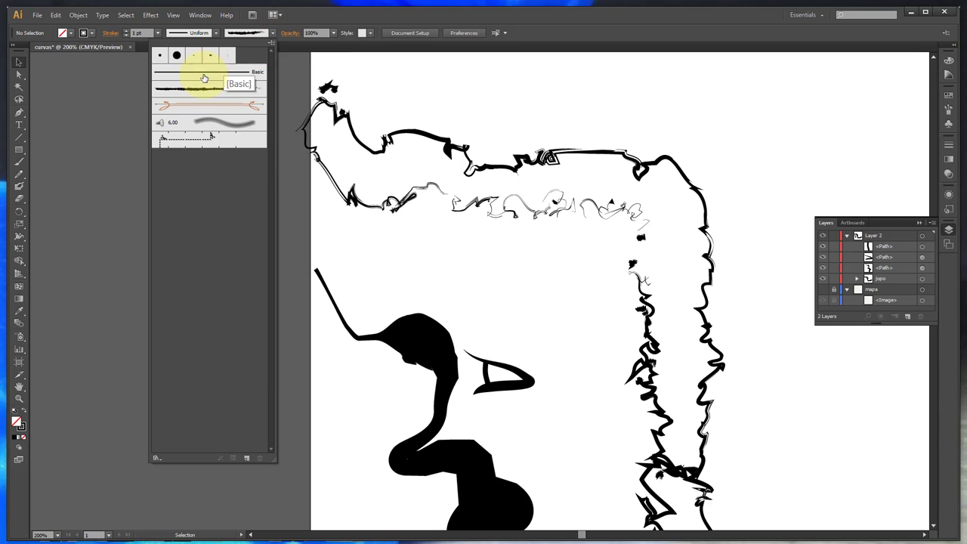
left_click(377, 108)
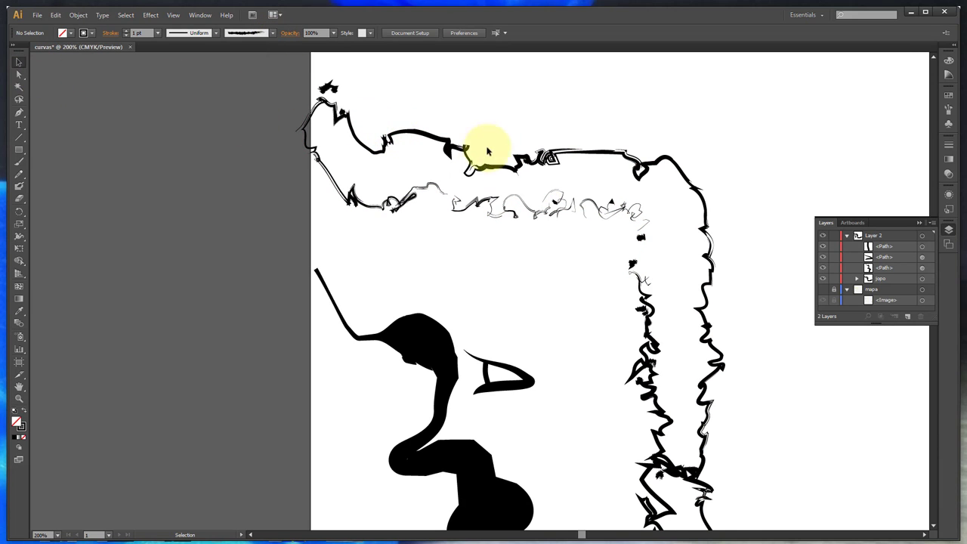
Apply the Basic brush to the contours of the expanded head outline and clear the selection.
left_click(425, 133)
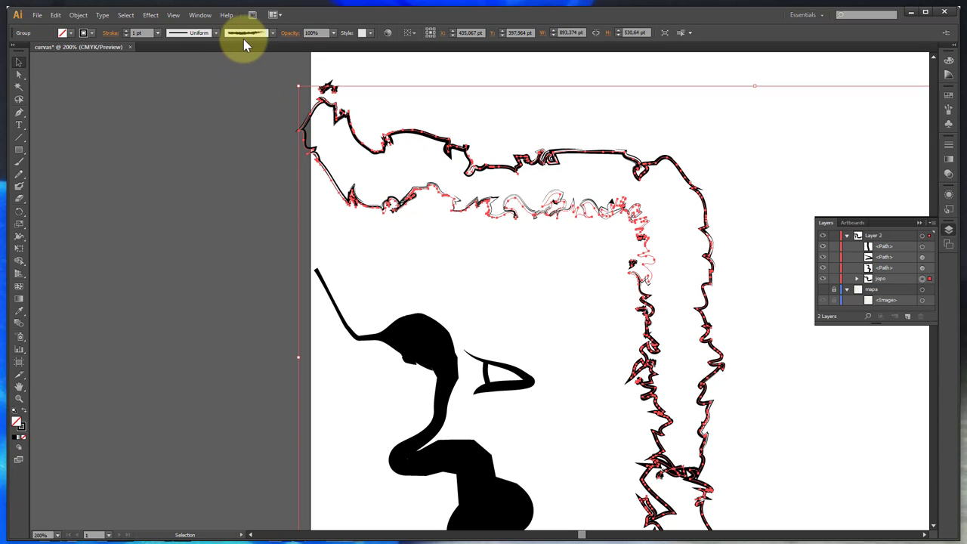
left_click(273, 33)
left_click(234, 74)
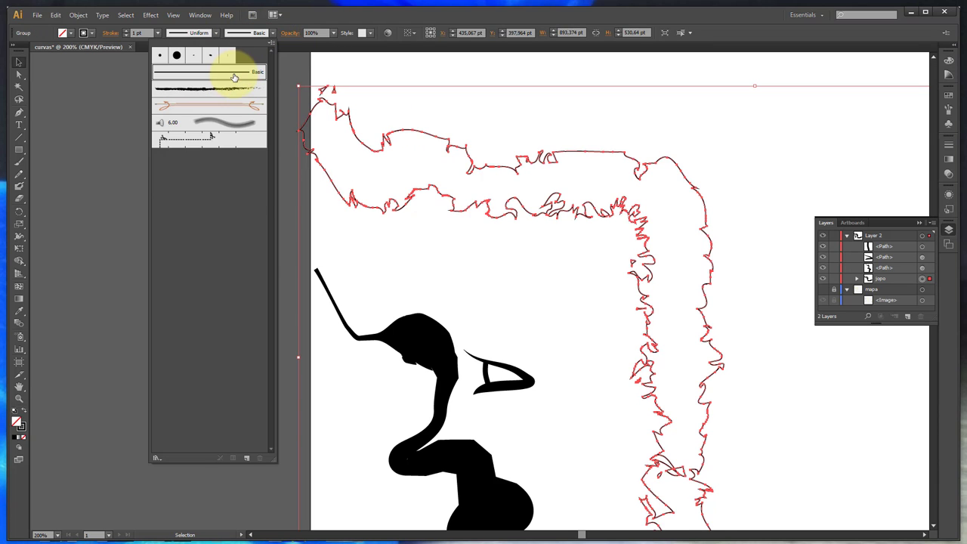
left_click(93, 263)
left_click(164, 261)
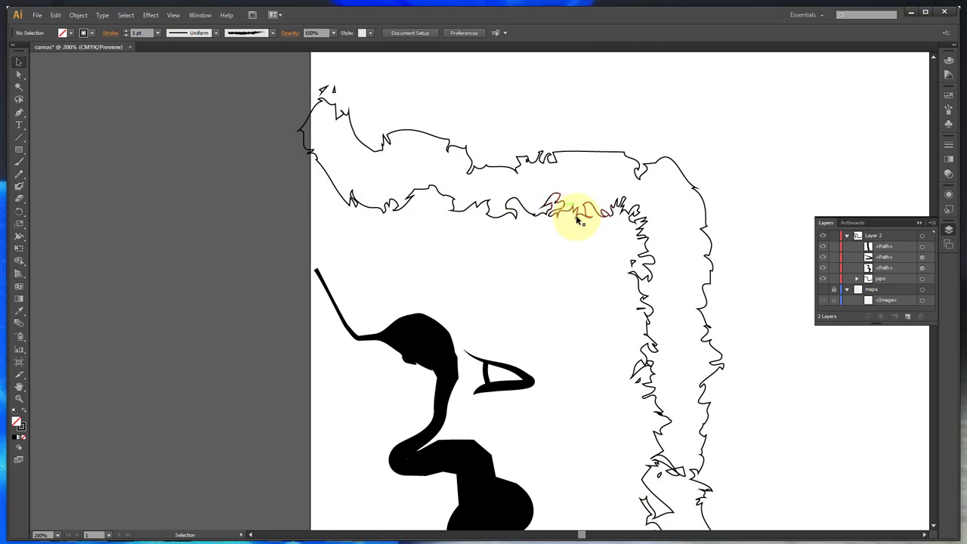
scroll(513, 178, "down", 2)
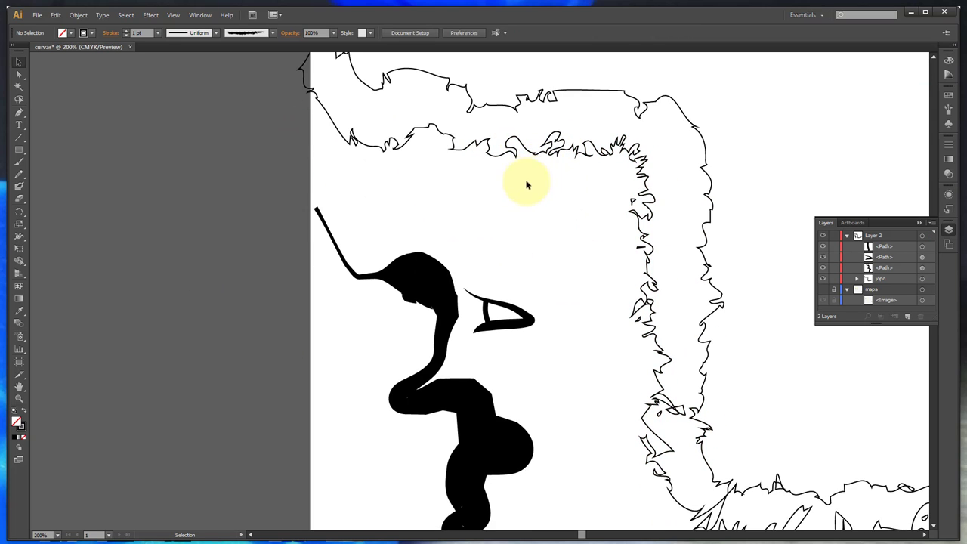
scroll(511, 232, "down", 3, "alt")
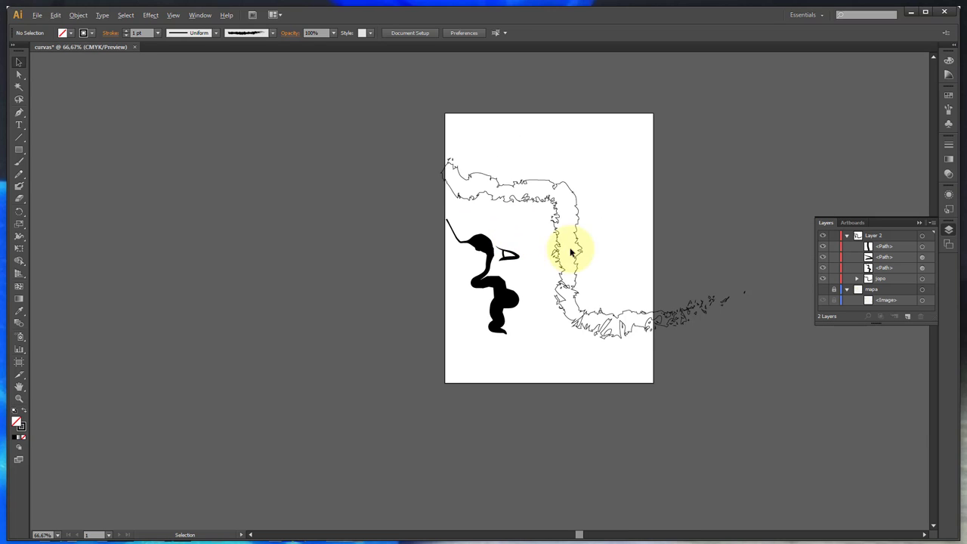
scroll(572, 252, "up", 1, "alt")
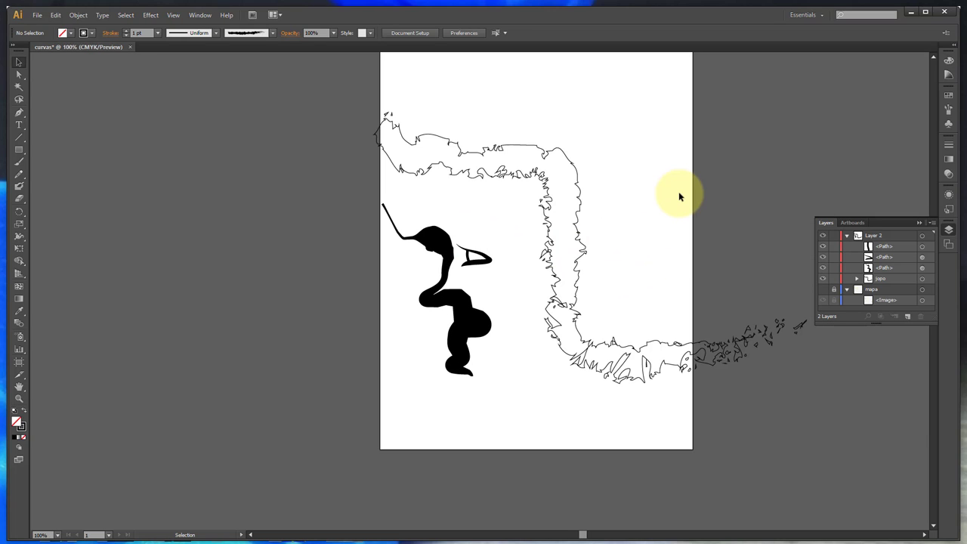